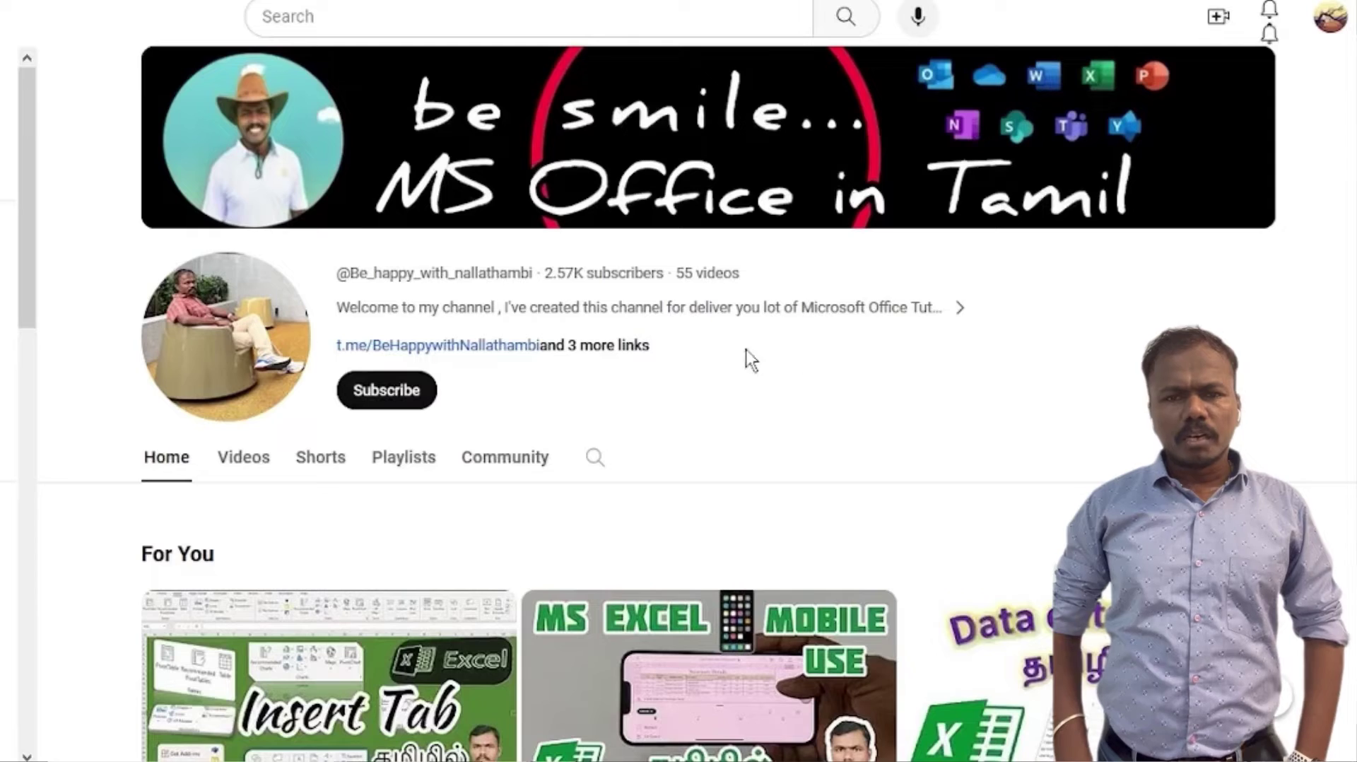
- Subscribe to the MS Office in Tamil channel, open its notification bell, then select B11 on the Title sheet
left_click(396, 404)
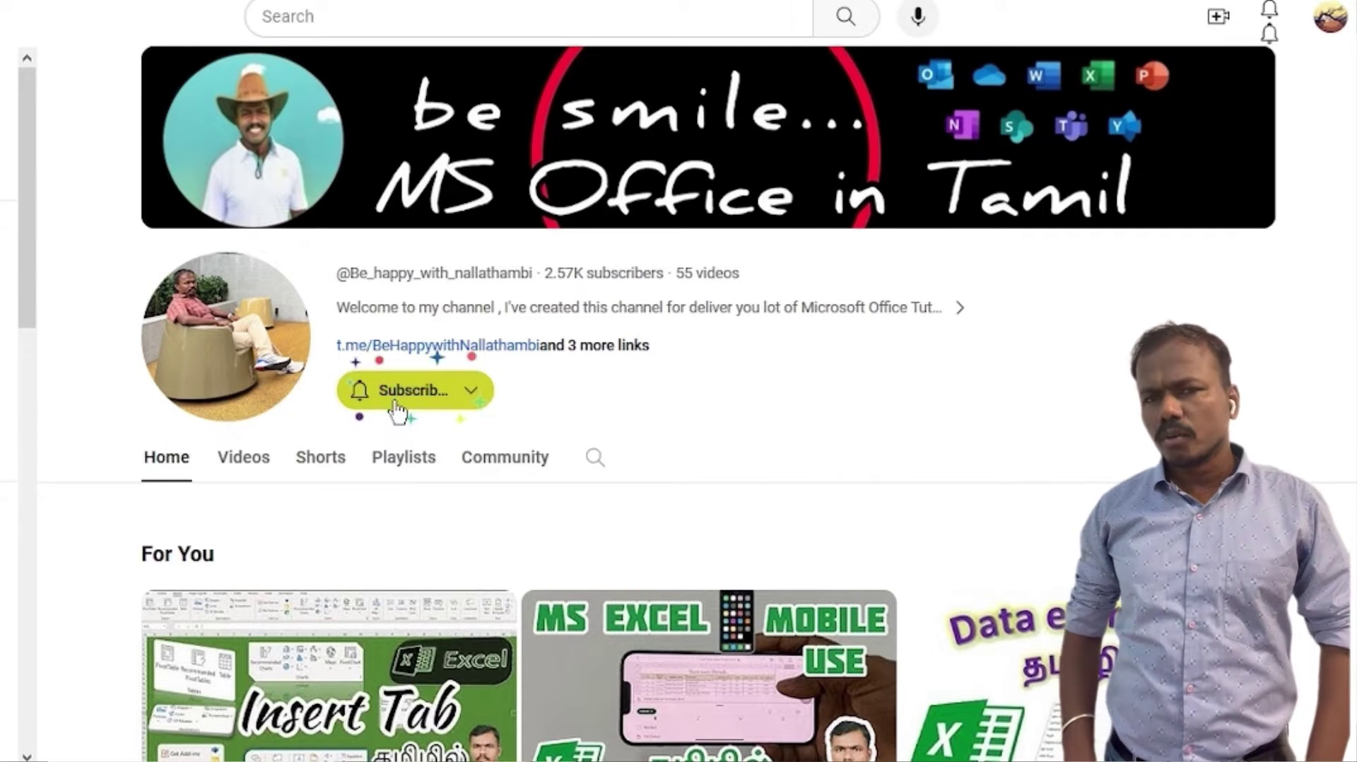
left_click(471, 393)
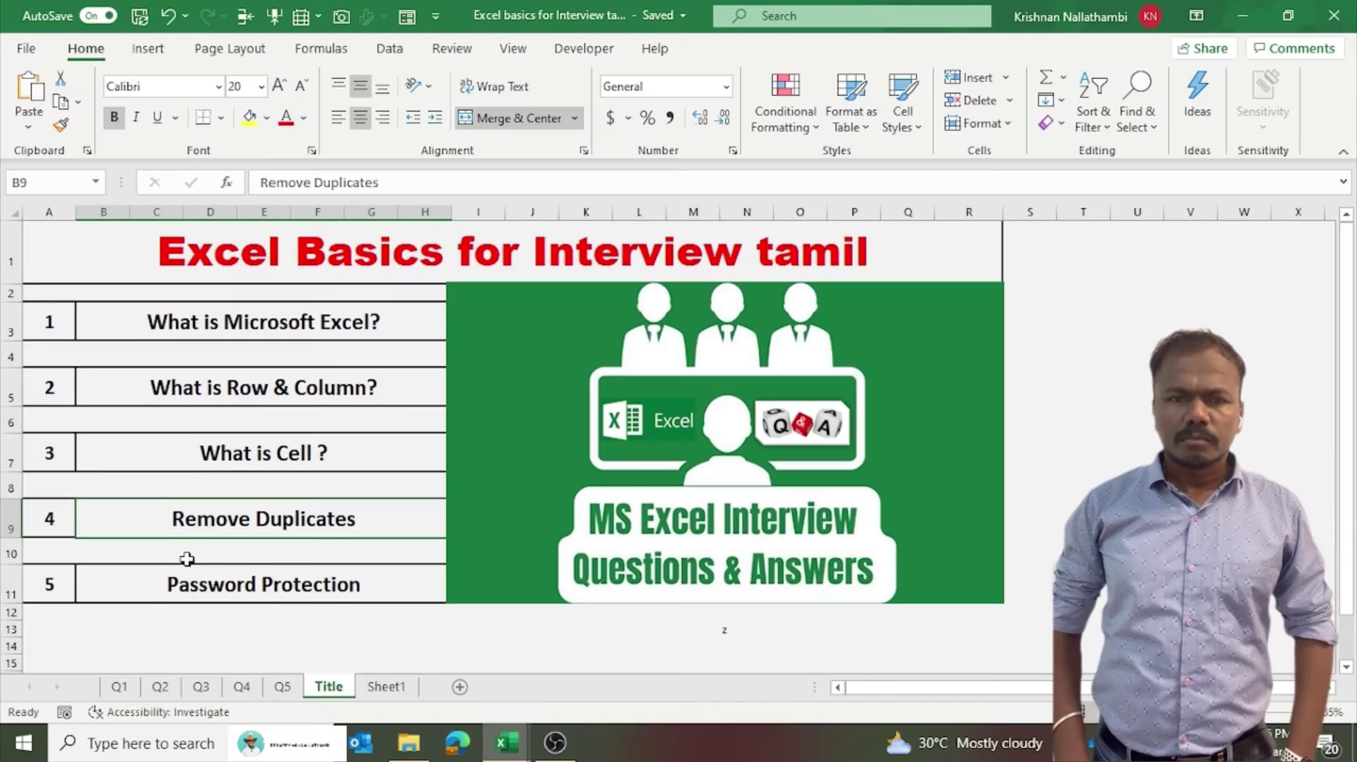
left_click(191, 580)
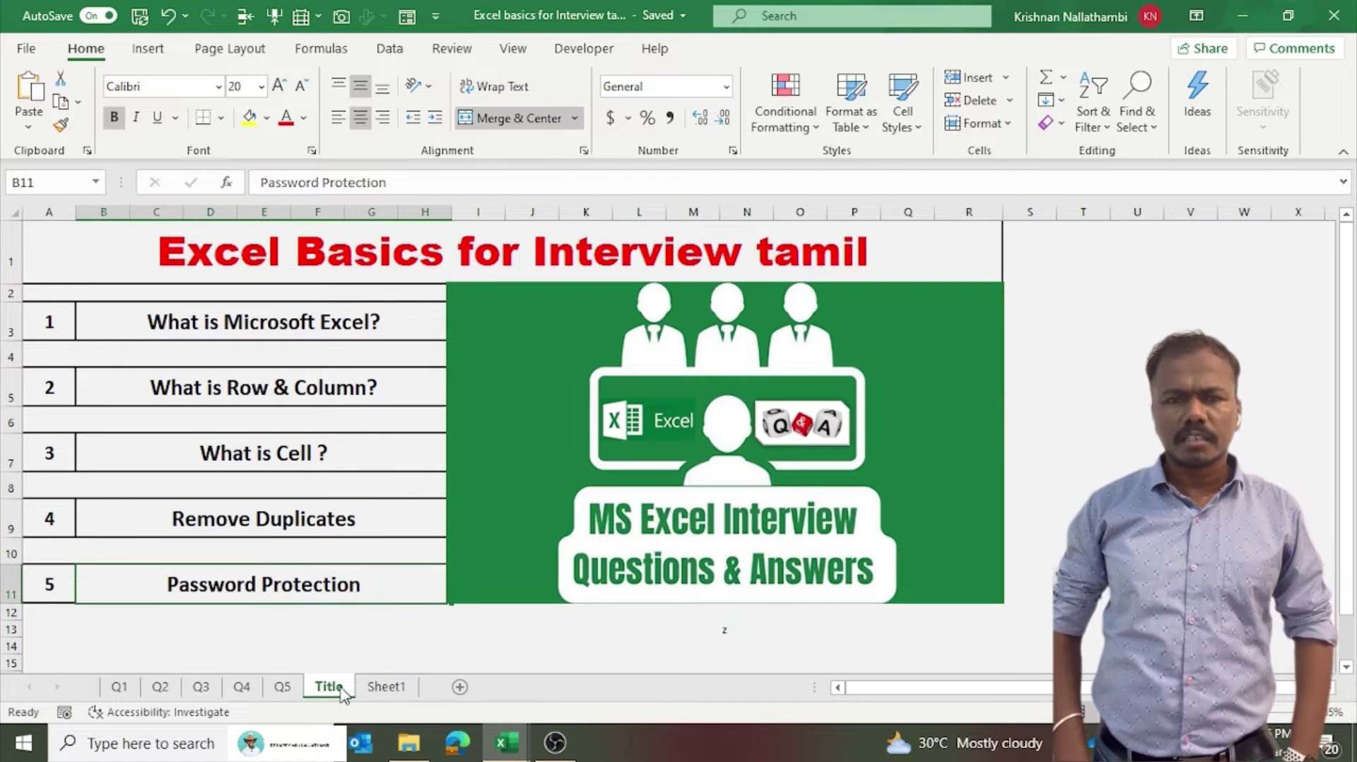
- Switch to the Q1 sheet headed 'What is Microsoft Excel?'
left_click(121, 691)
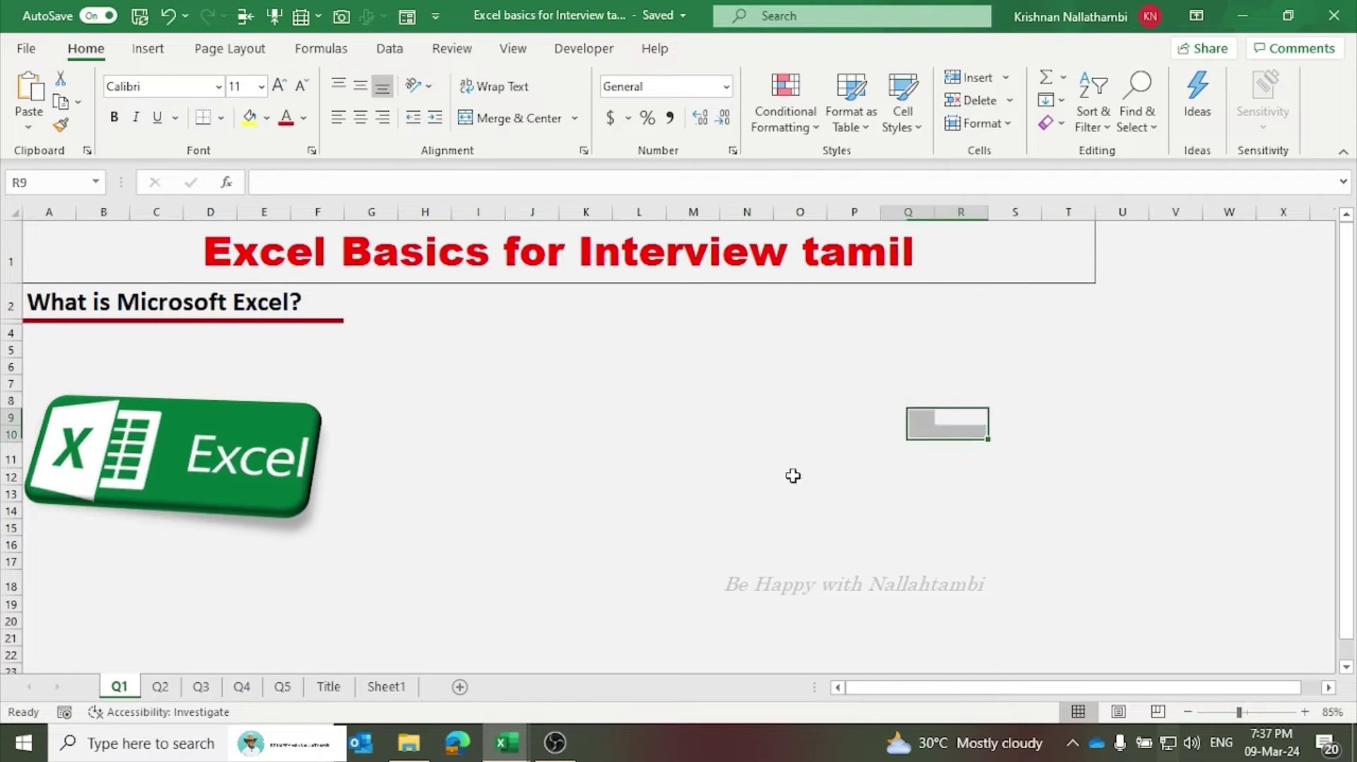
left_click(531, 454)
left_click(382, 687)
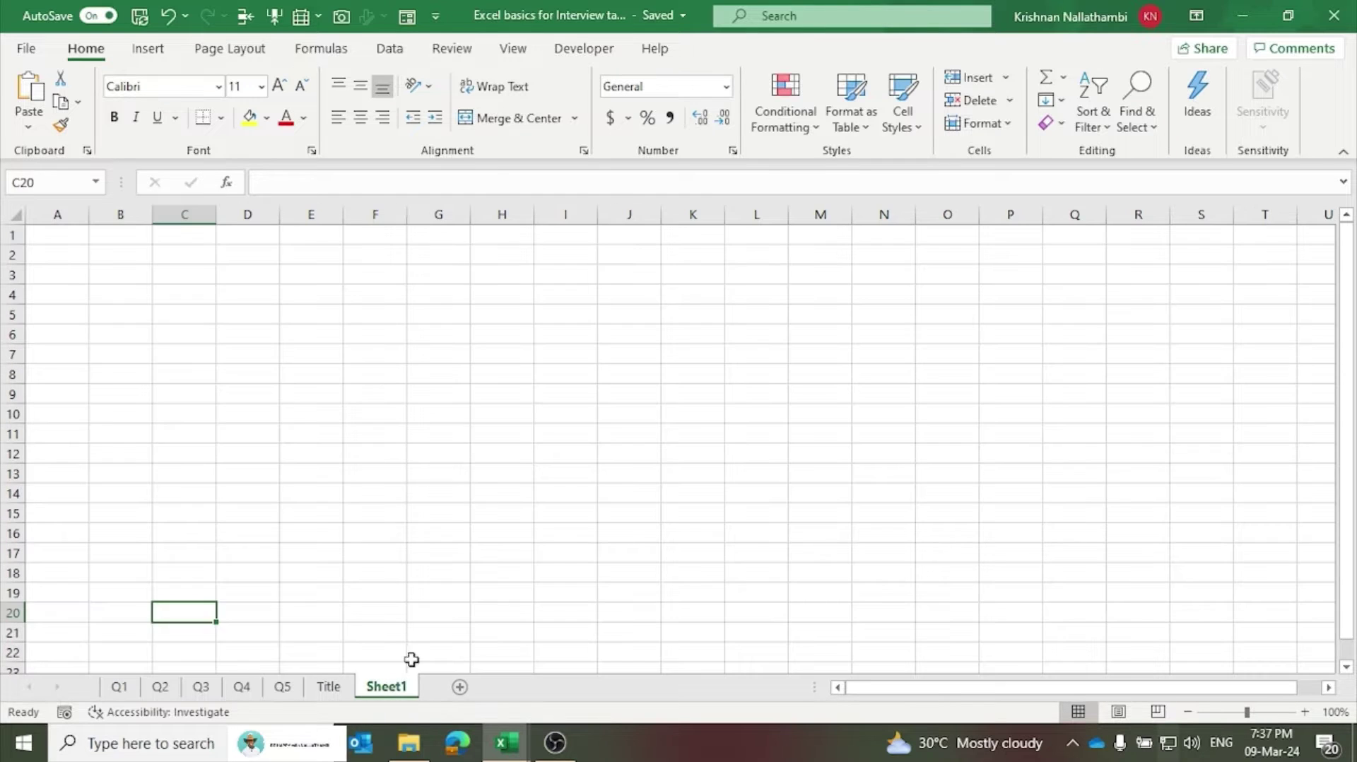
left_click(504, 377)
left_click(863, 378)
left_click(756, 493)
left_click(770, 536)
left_click(205, 393)
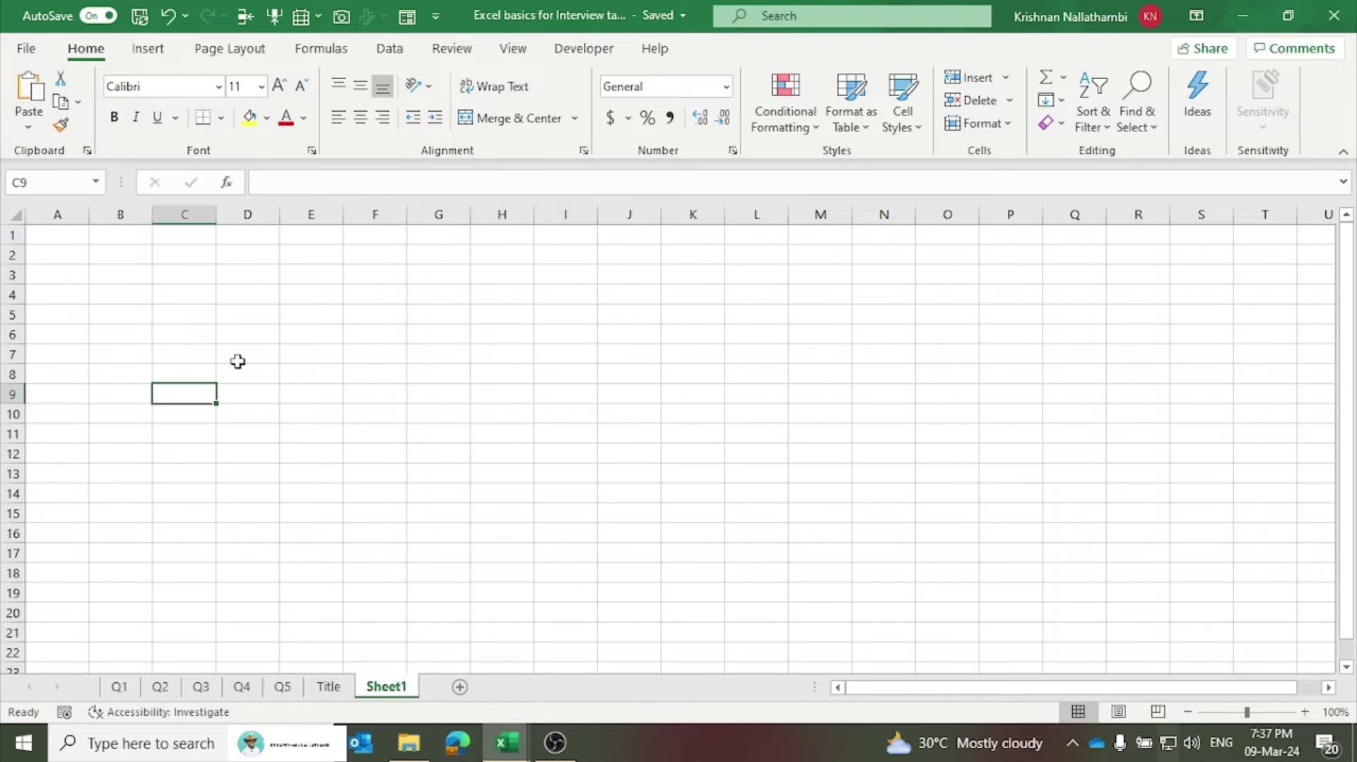
left_click(884, 401)
left_click(358, 451)
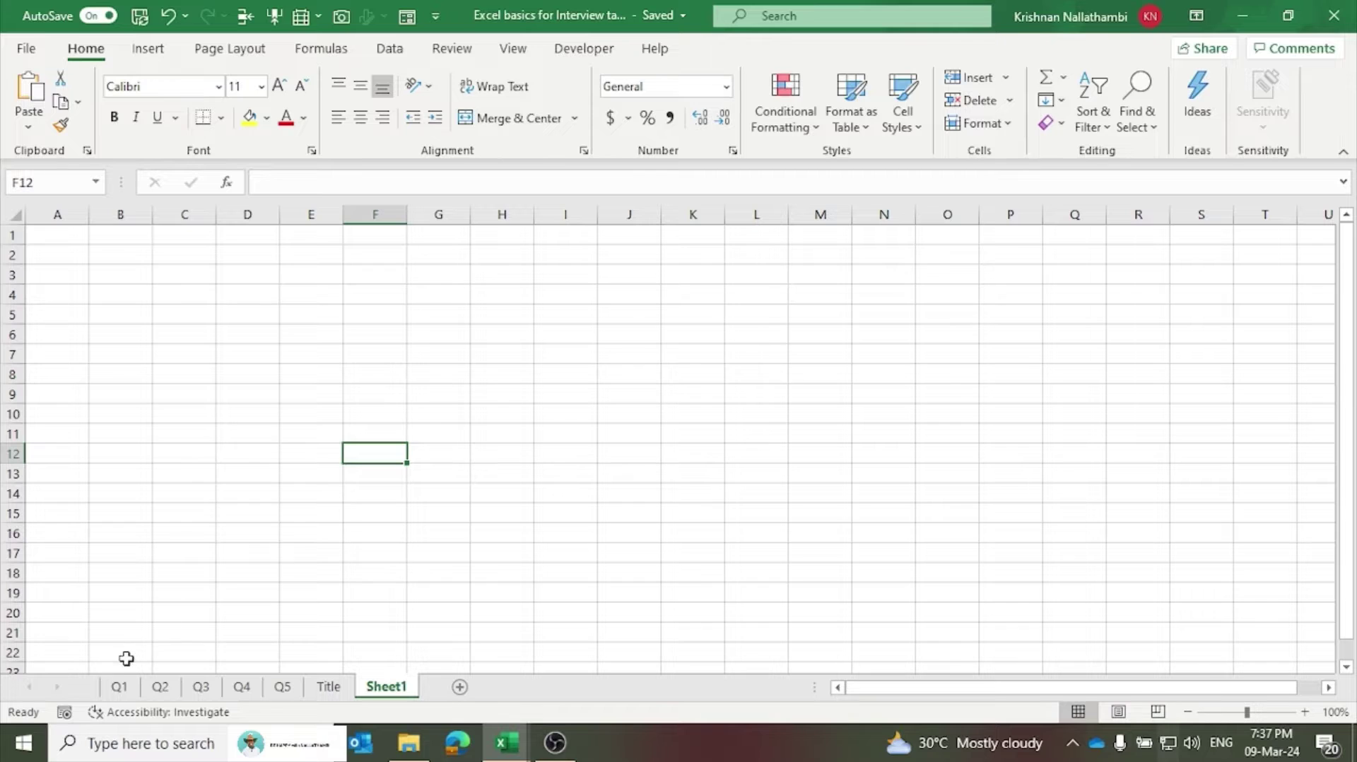
left_click(118, 687)
left_click(499, 513)
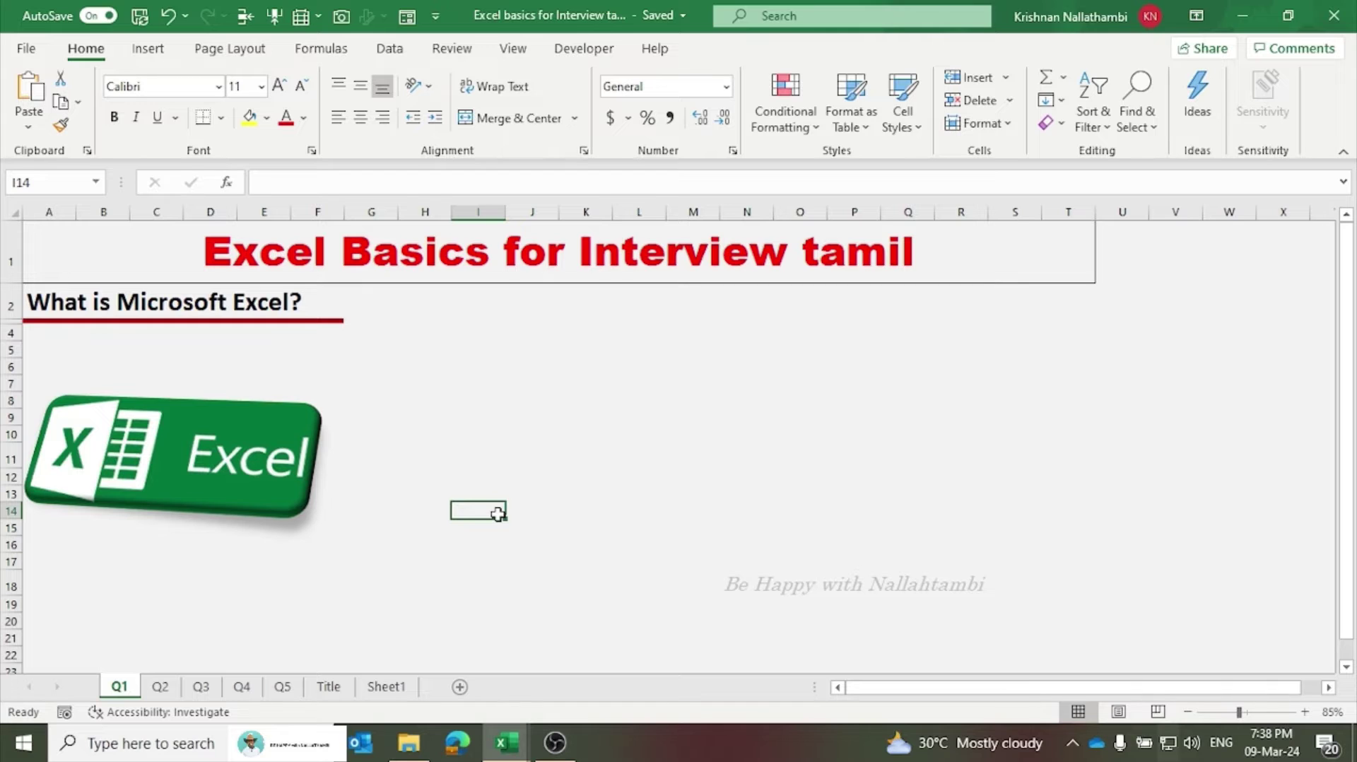
- Open the Q2 sheet headed 'What is Row & Column?' with its lines diagram
left_click(161, 687)
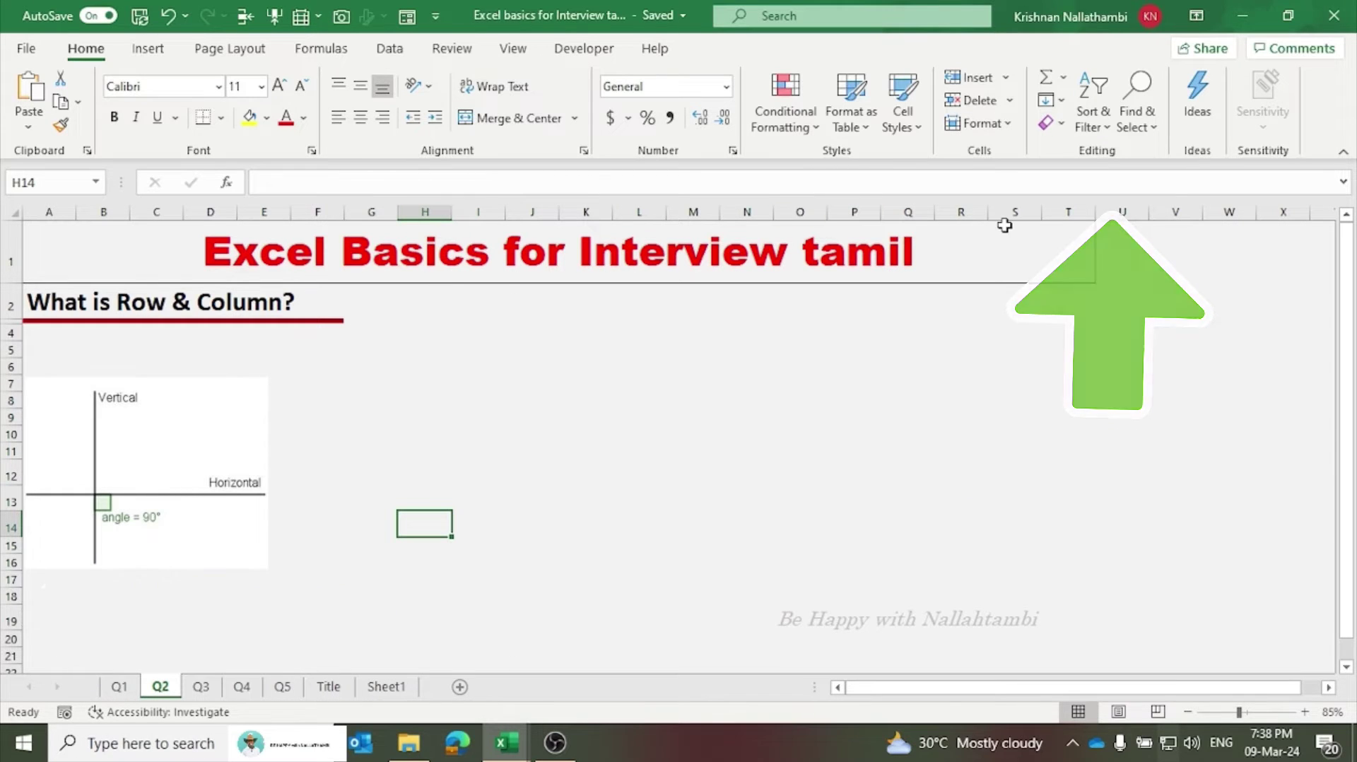
- Nudge the cell selection up and right, then go to the Q3 sheet on cells
key("Up")
key("Up")
key("Up")
key("Right")
key("Right")
key("Right")
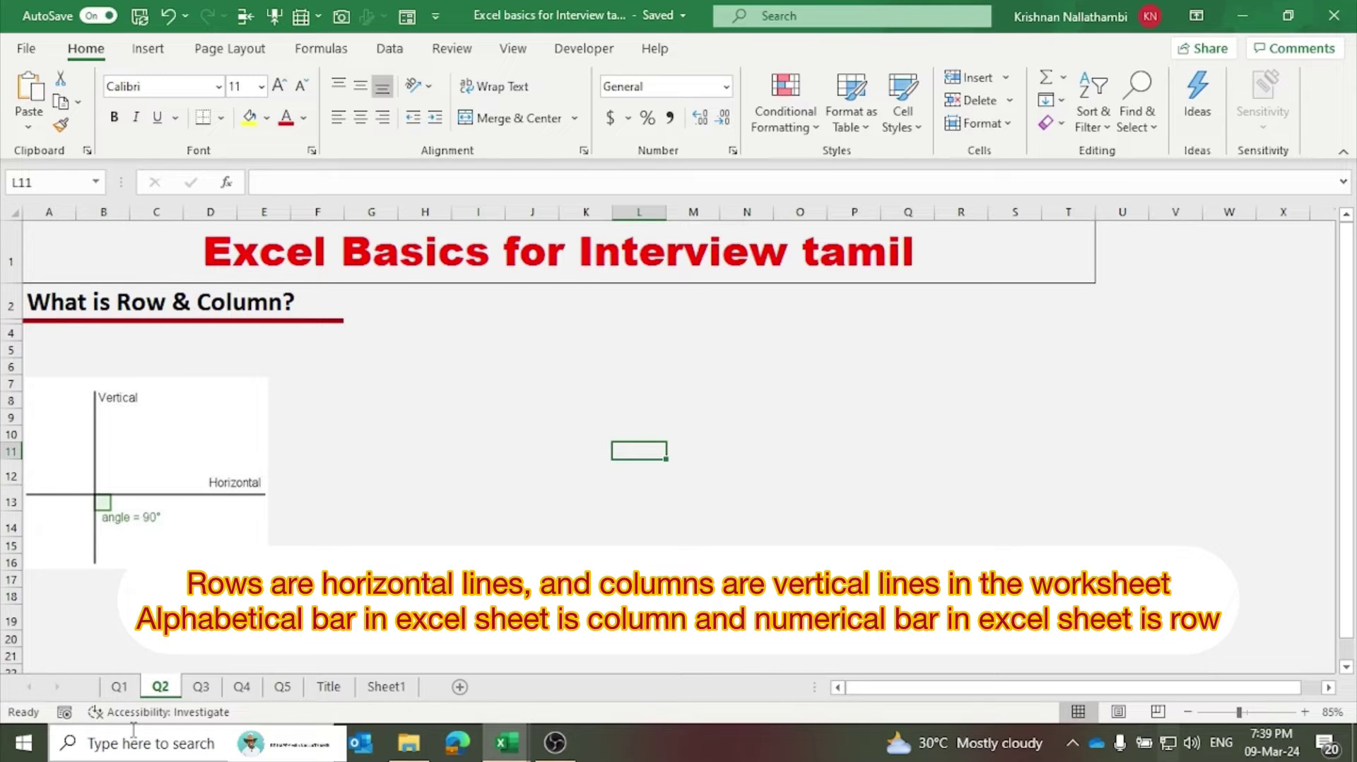
key("ctrl+Page_Down")
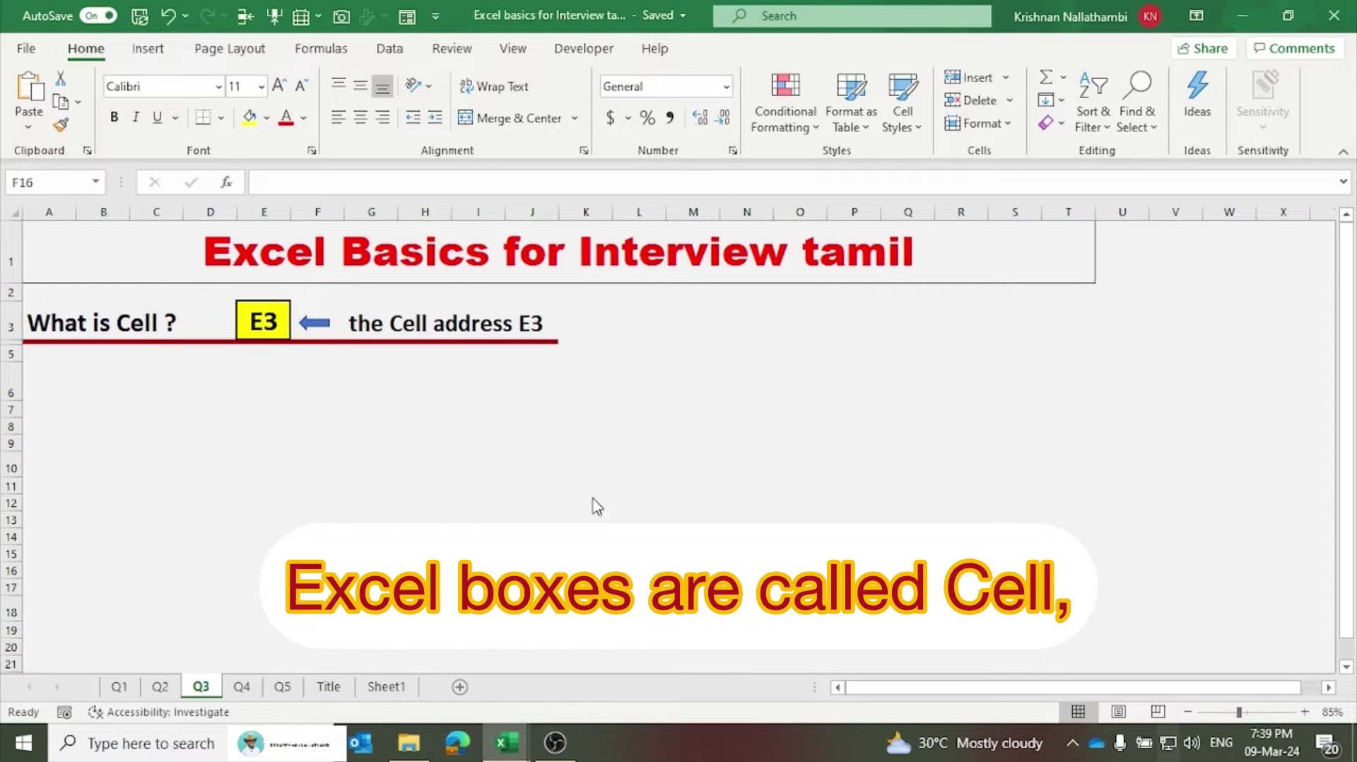
key("Right")
key("Right")
key("Right")
key("Up")
key("Up")
key("Up")
key("Left")
key("Left")
key("Left")
key("Down")
key("Right")
key("Right")
key("Right")
key("Up")
key("Up")
key("Up")
left_click(627, 489)
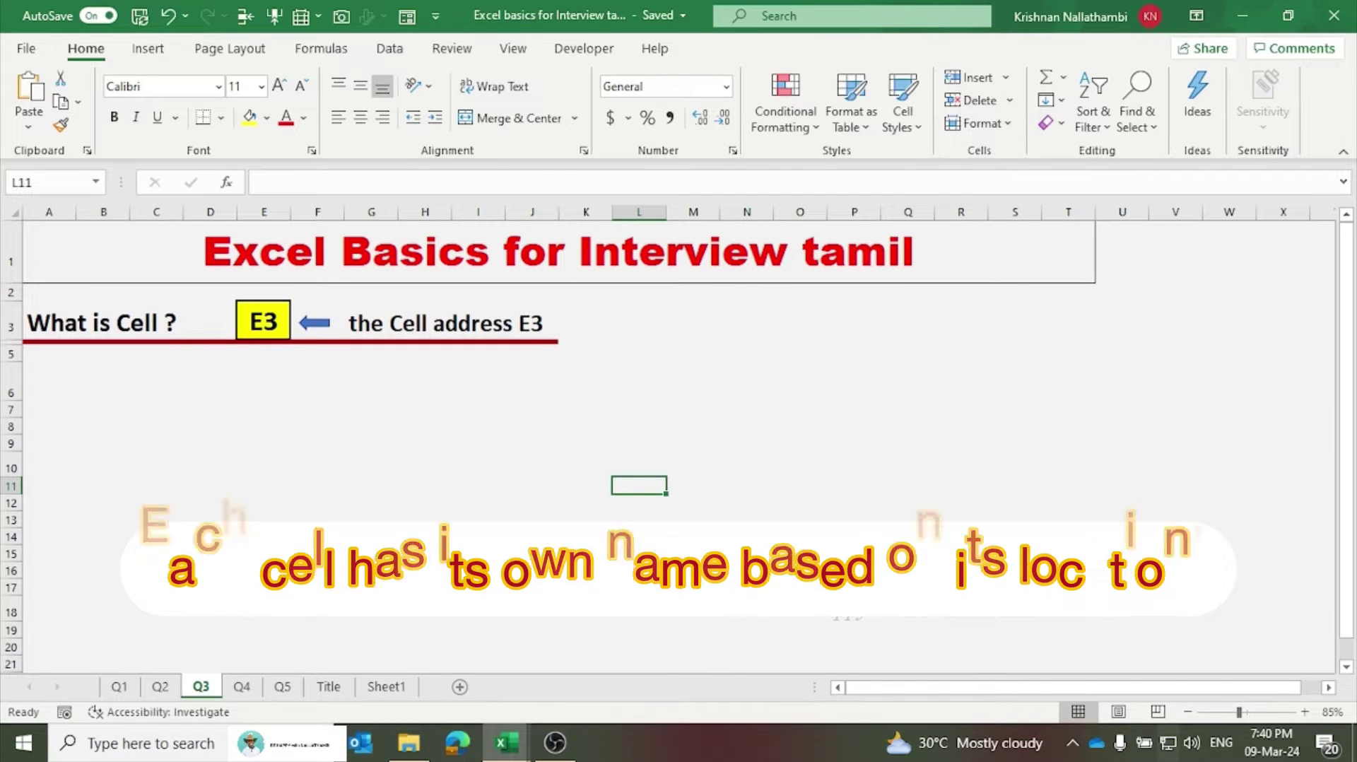
left_click(693, 464)
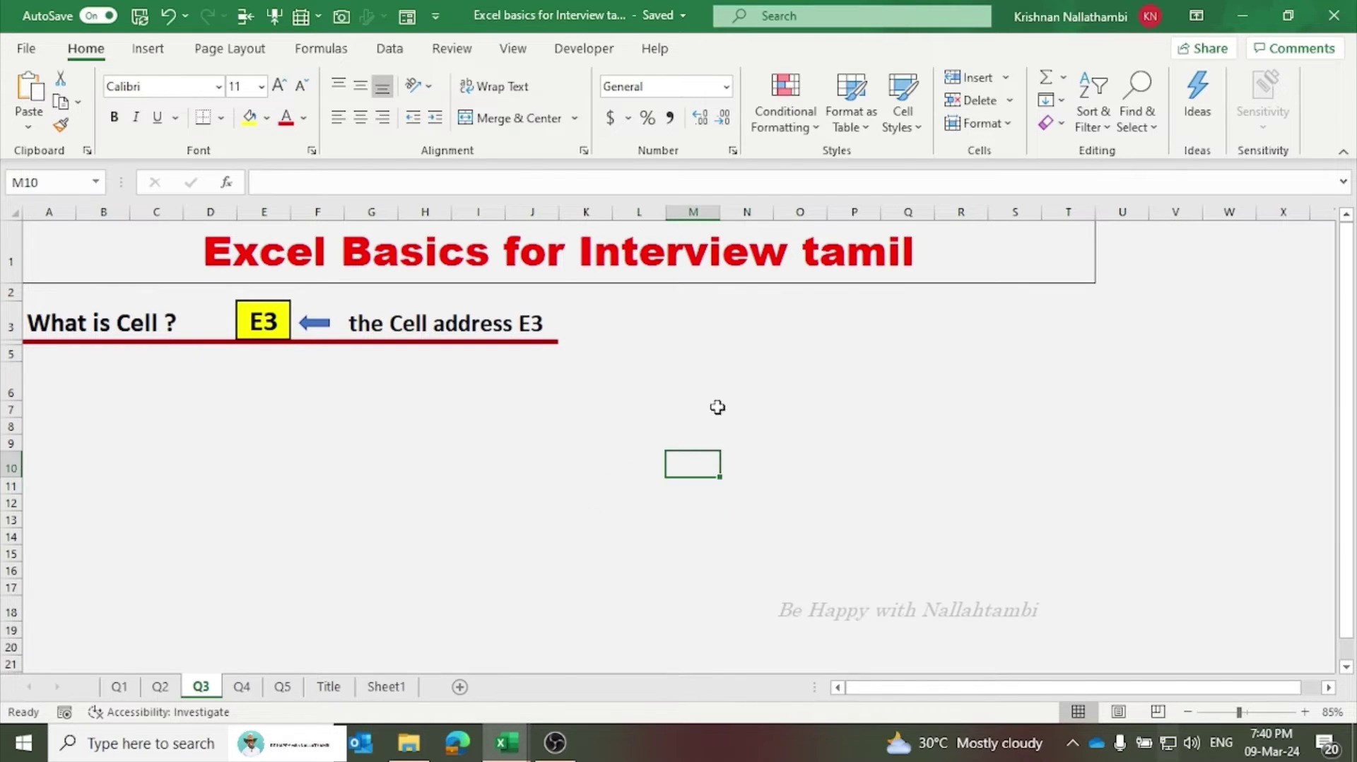
left_click(571, 446)
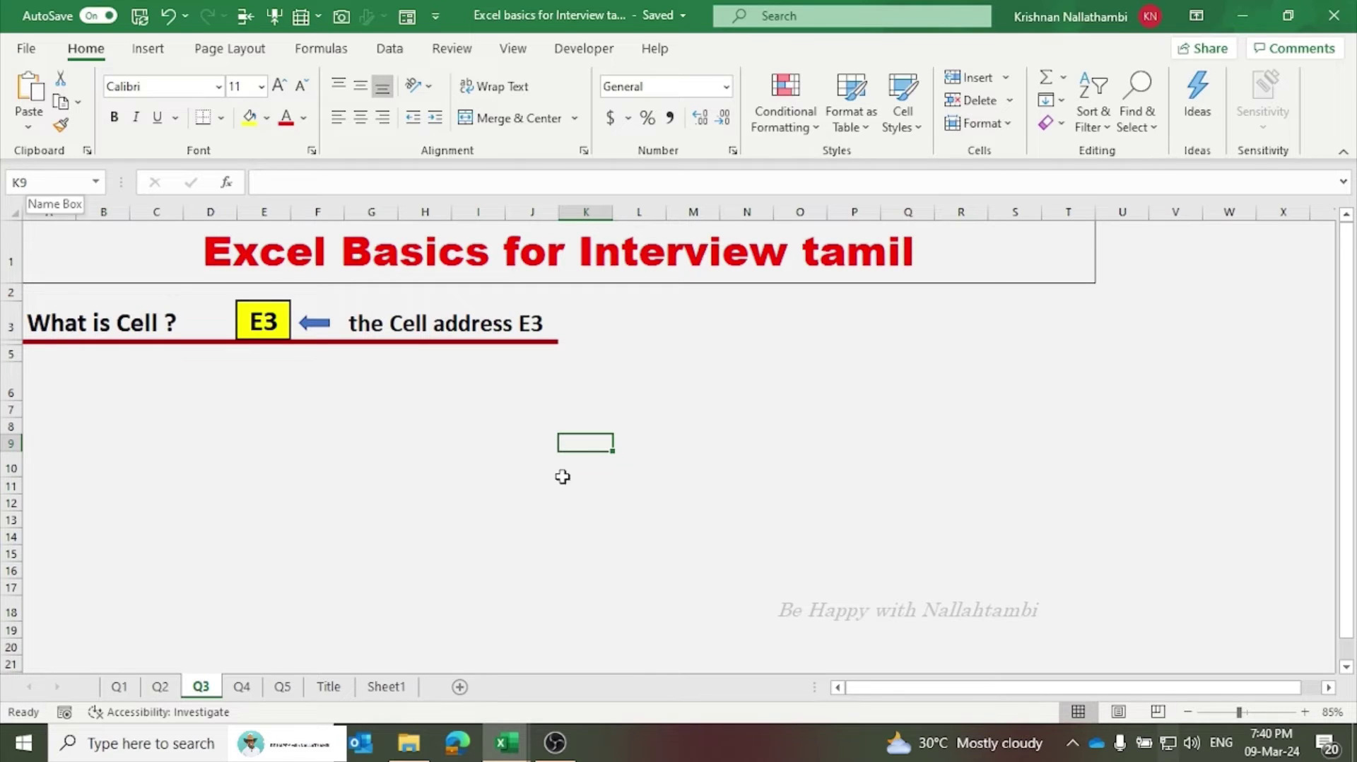
left_click(705, 393)
left_click(689, 442)
left_click(489, 466)
left_click(755, 405)
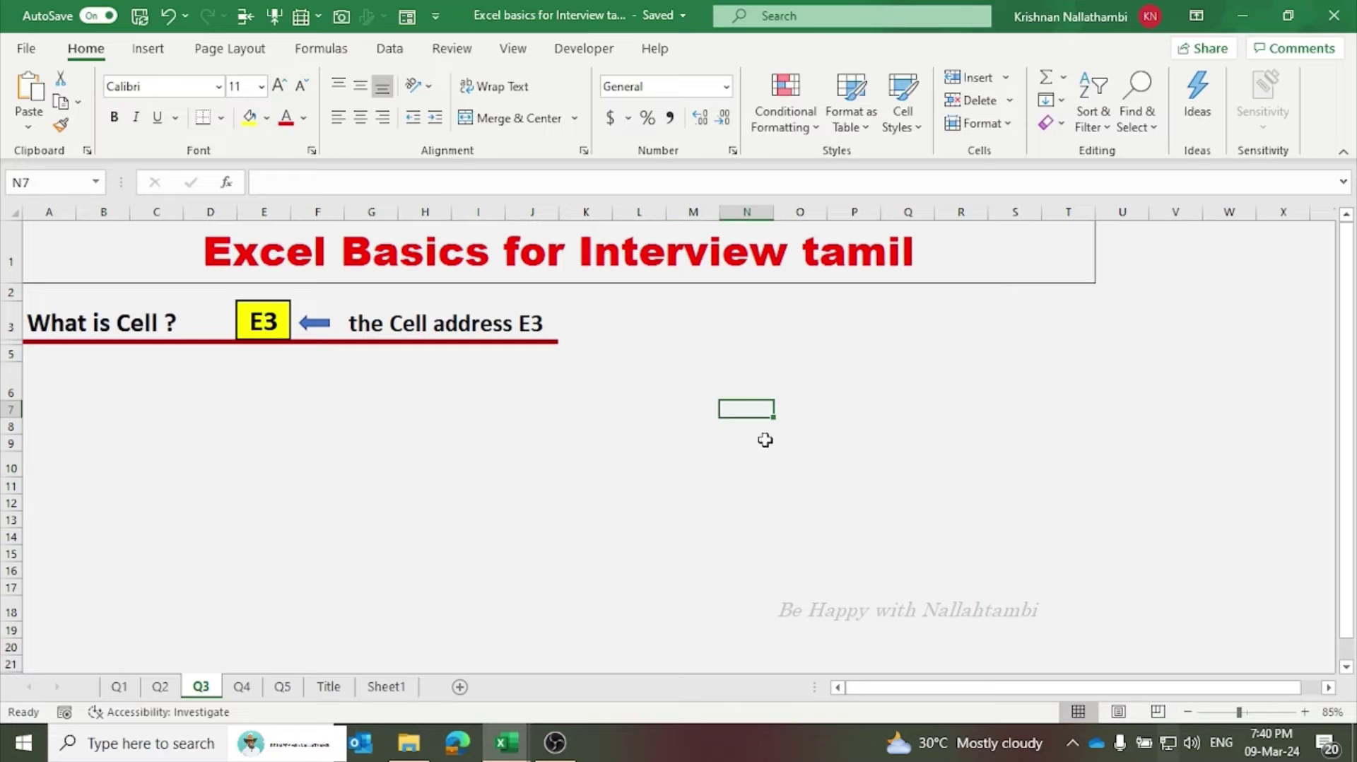
left_click(764, 442)
left_click(678, 447)
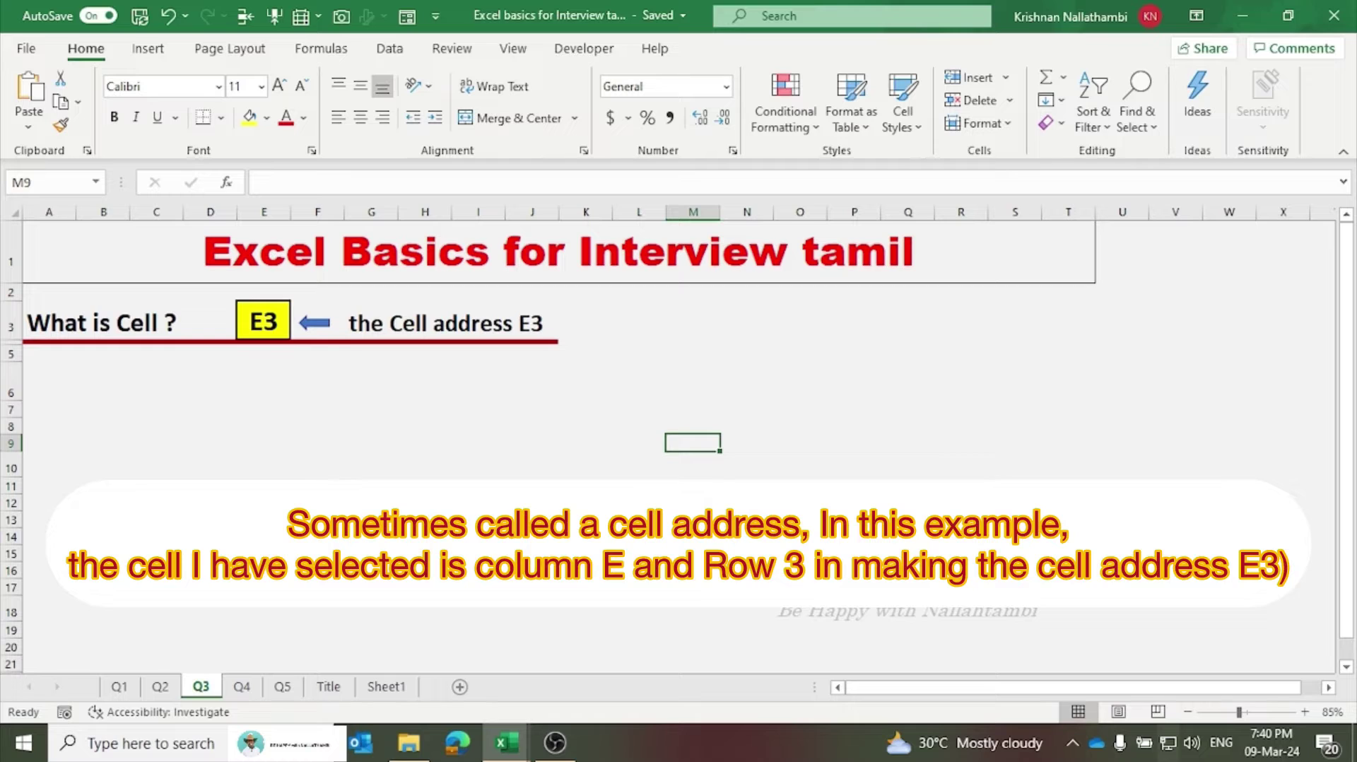
left_click(342, 480)
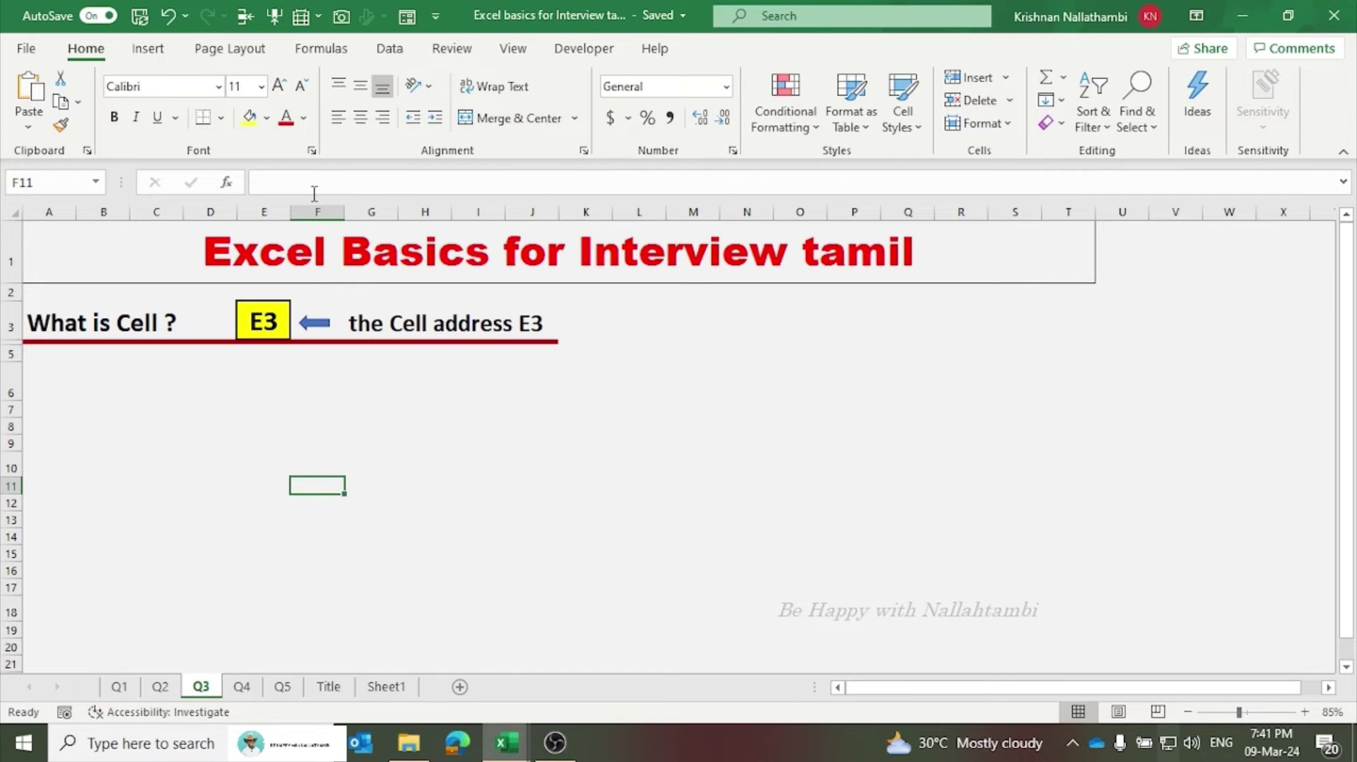
- Highlight column E, row 3 and cell E3 as examples, then move to sheet Q4
left_click(256, 210)
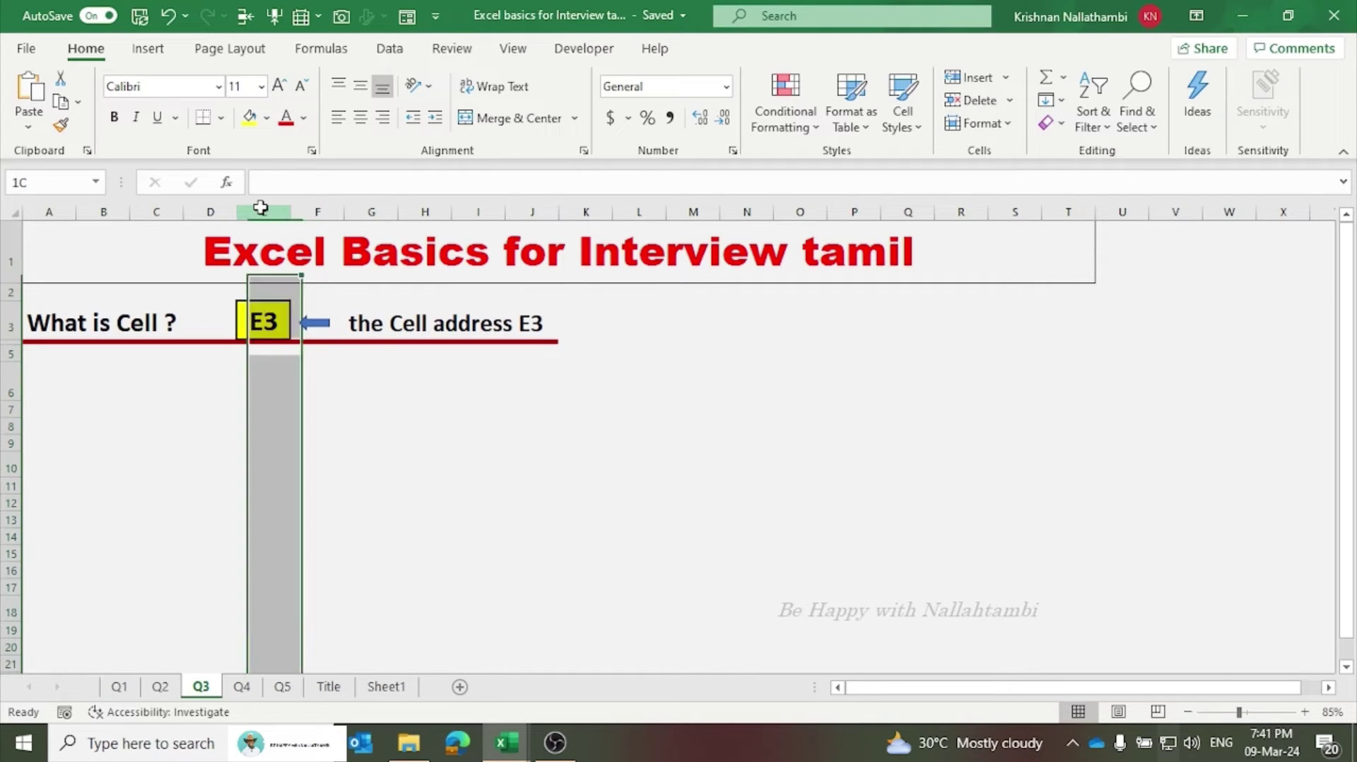
left_click(10, 326)
left_click(264, 321)
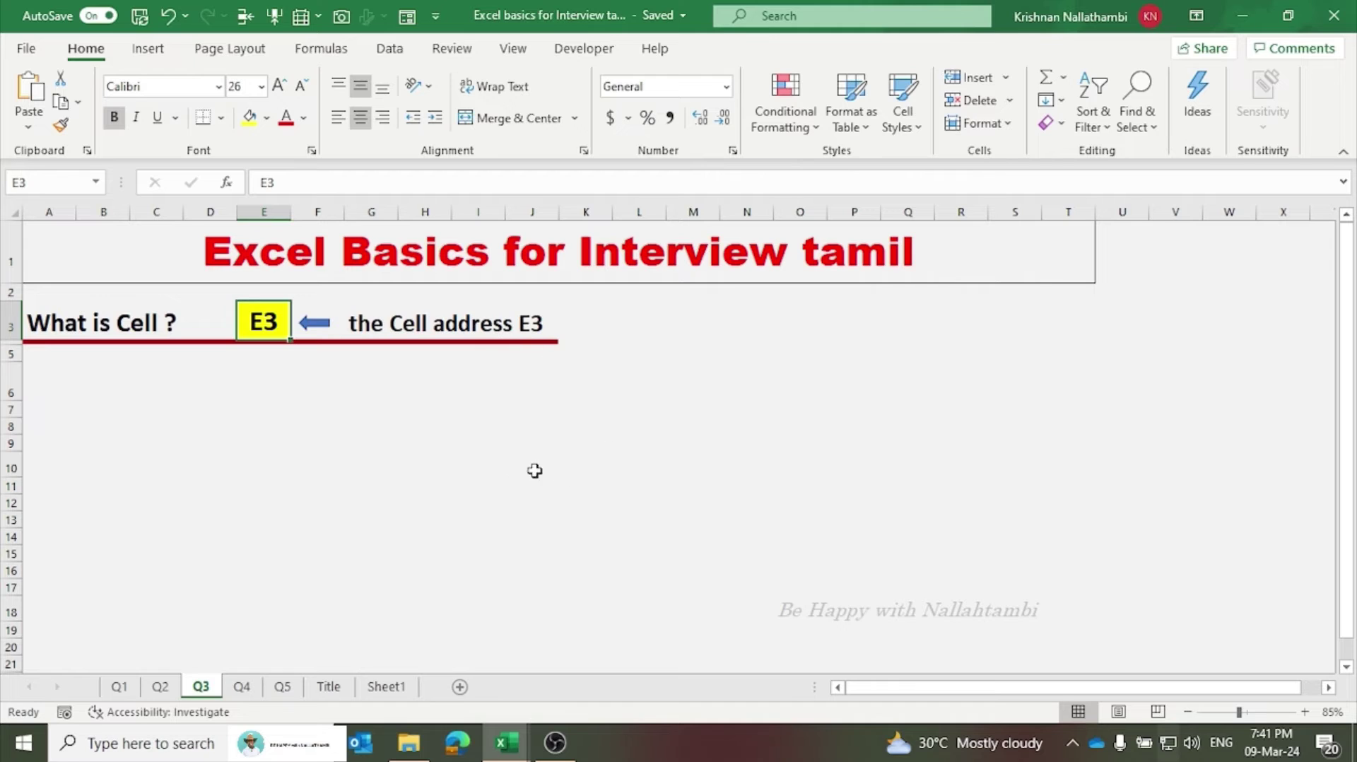
key("ctrl+Page_Down")
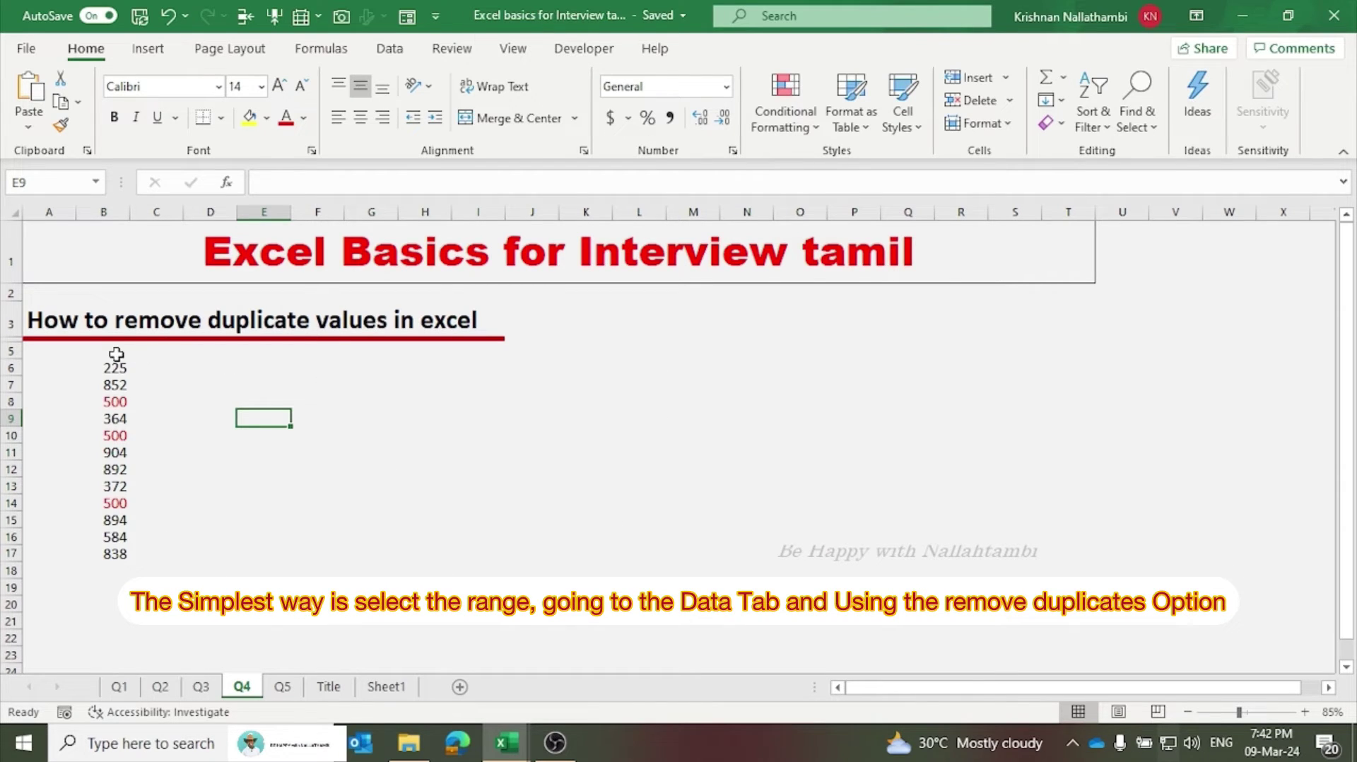
- Remove duplicates from the B6:B18 number list on Q4, leaving a single 500
left_click_drag(115, 351, 127, 569)
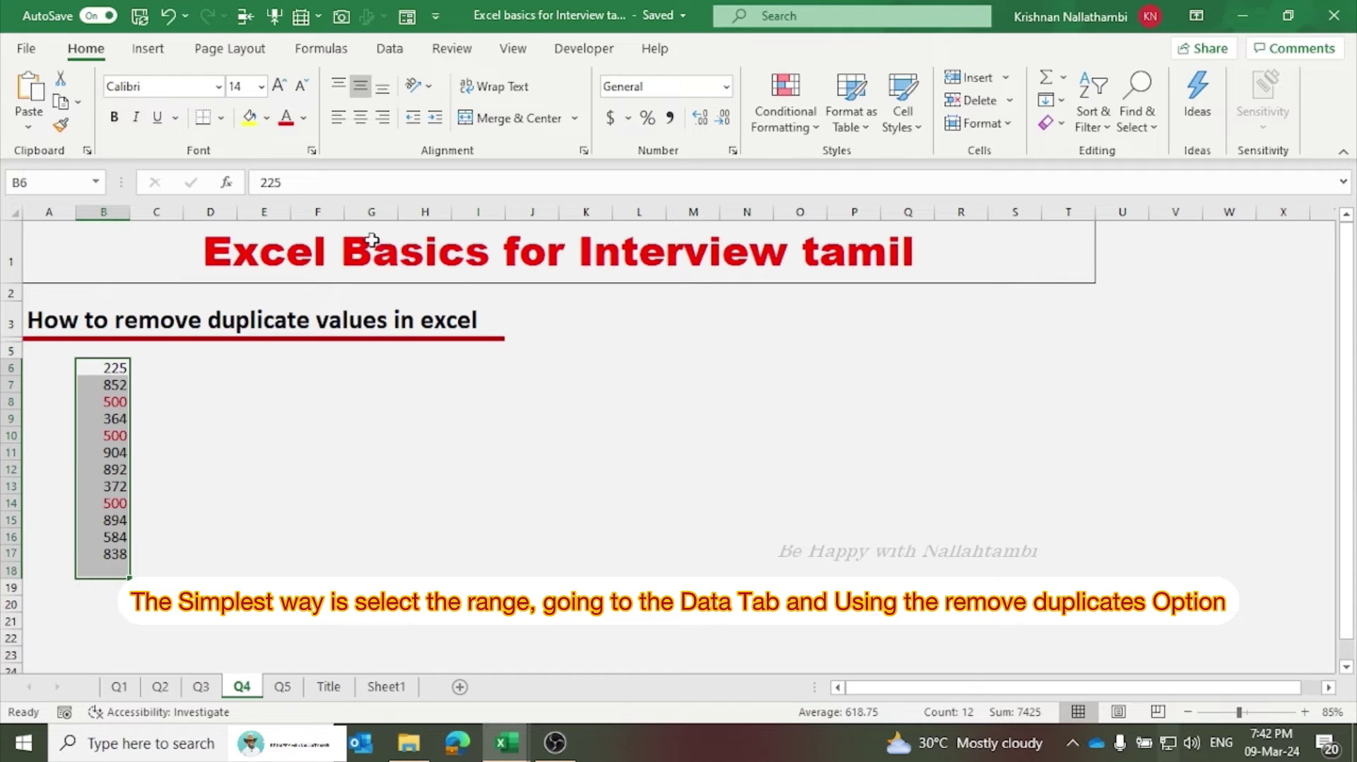
left_click(400, 49)
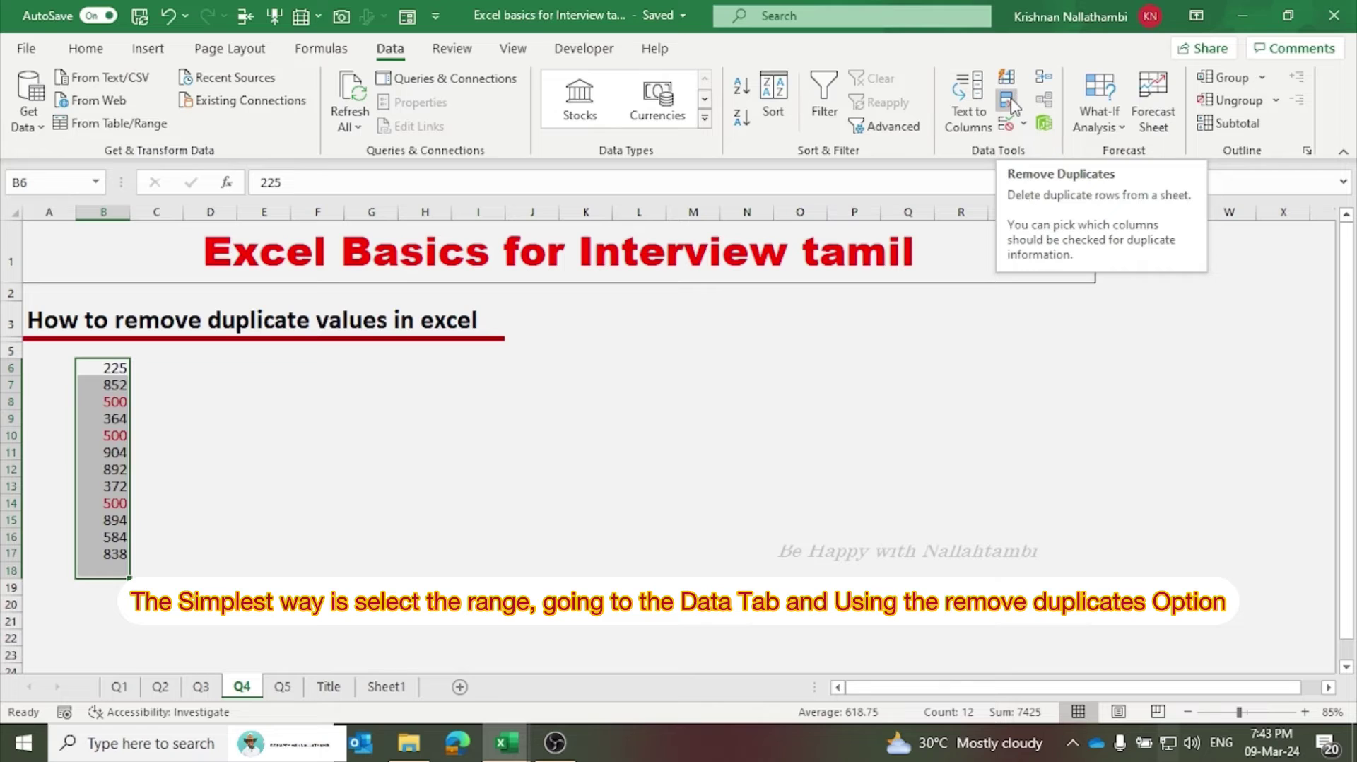
left_click(1011, 104)
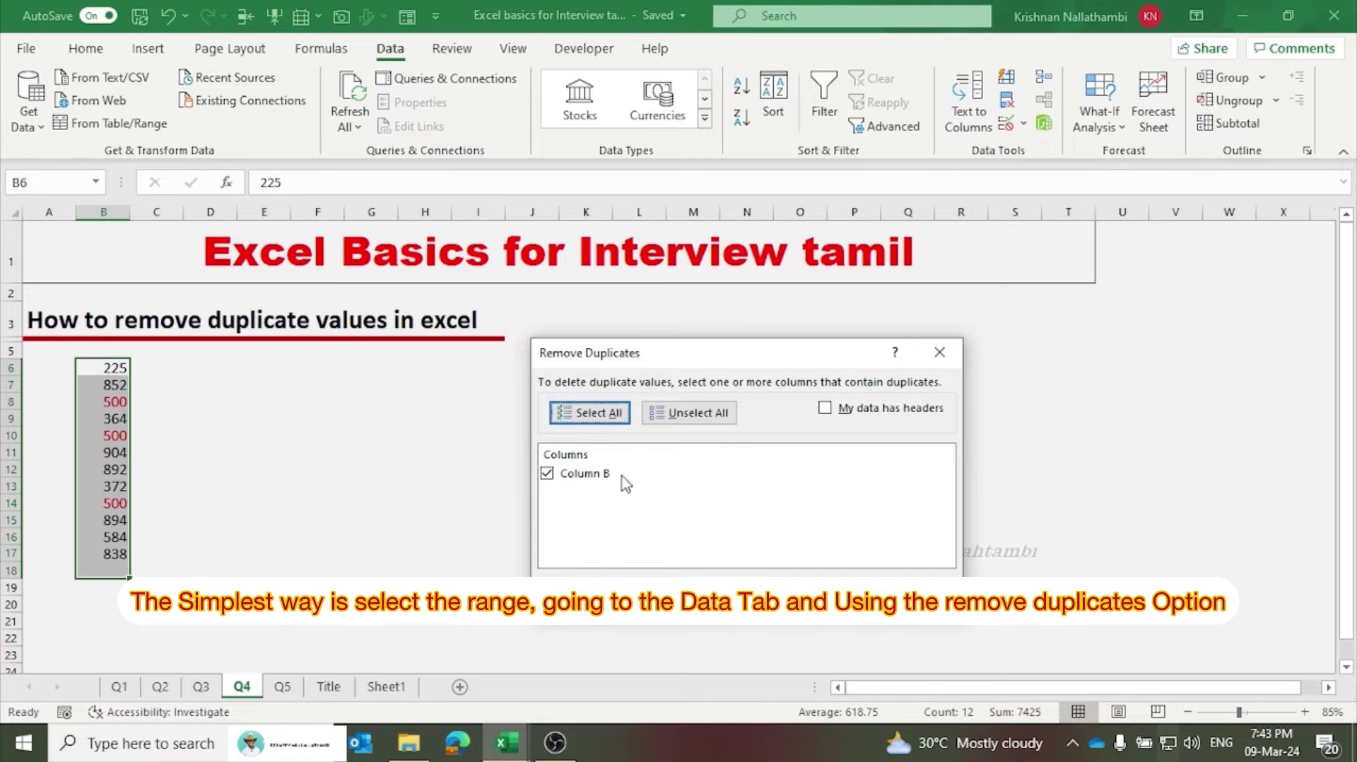
left_click(836, 596)
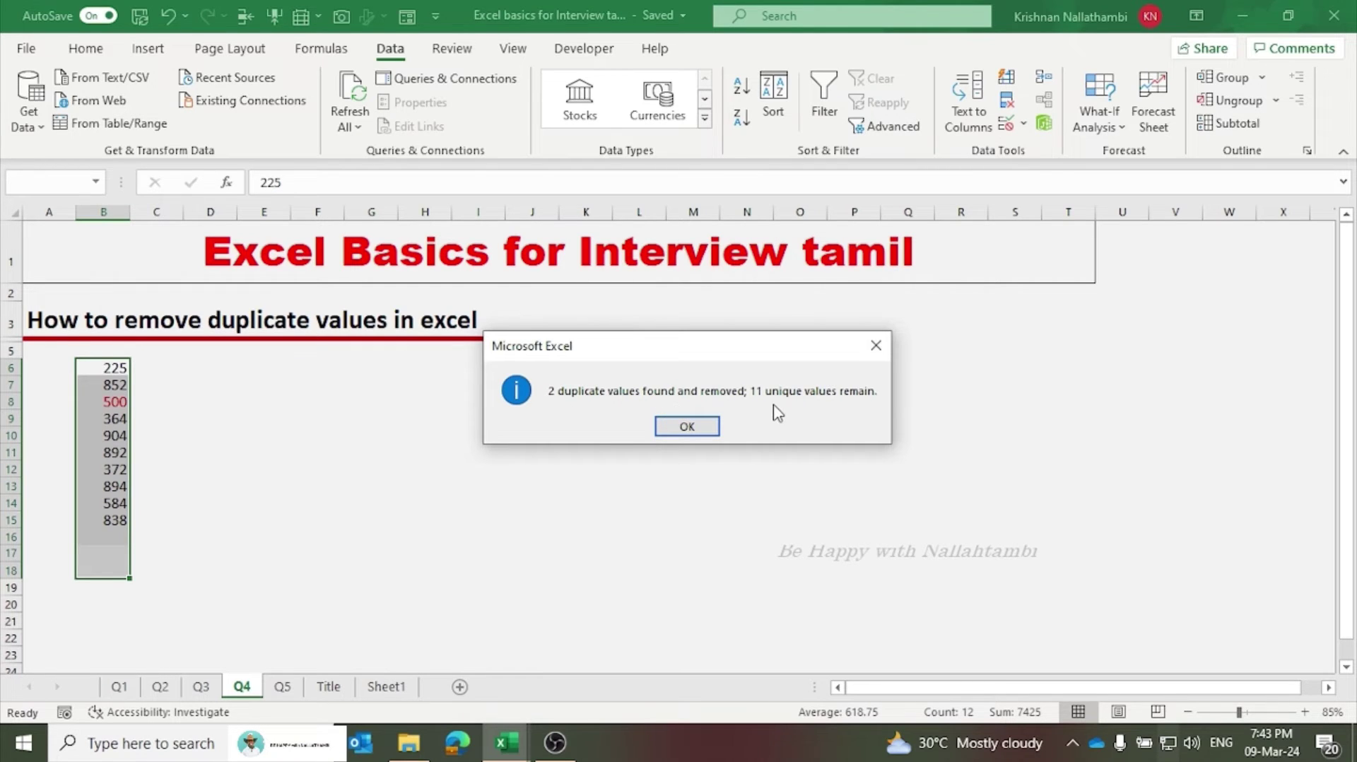
left_click(693, 424)
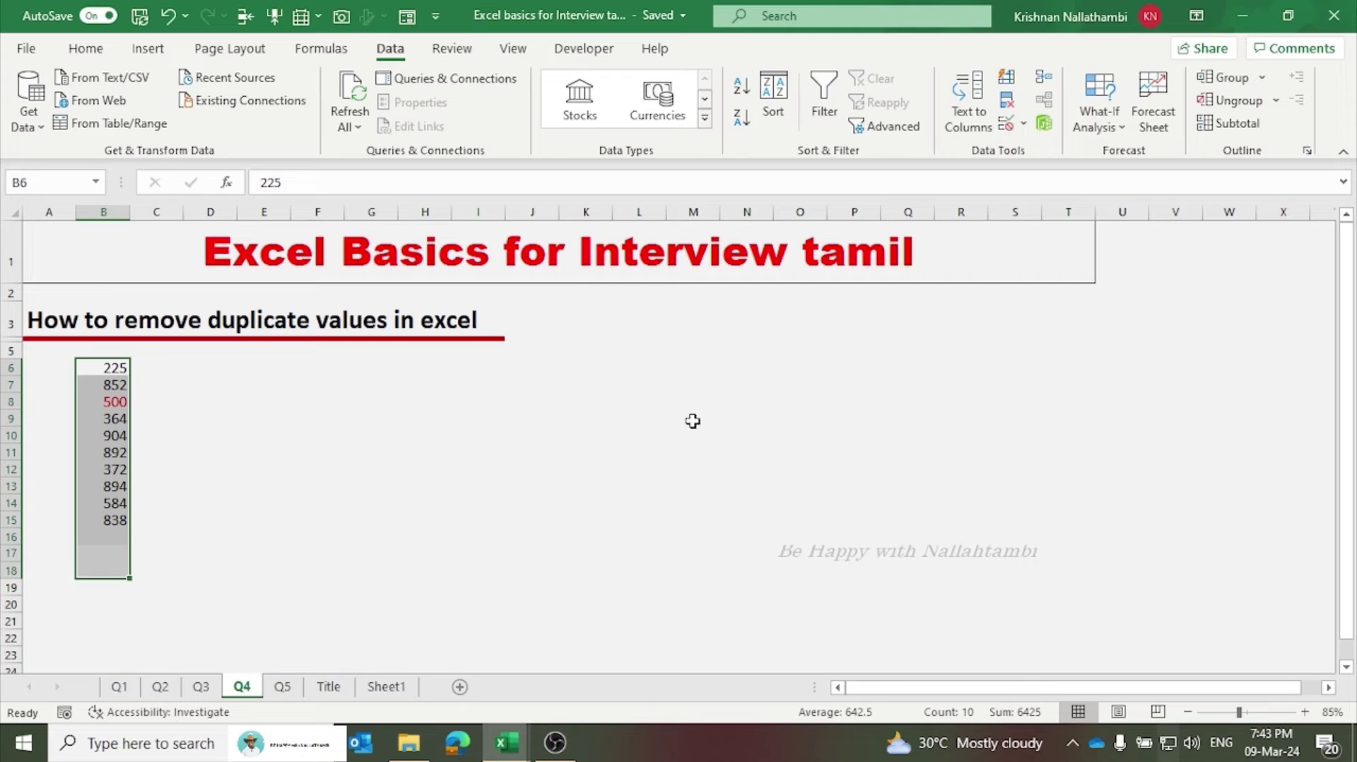
left_click(274, 438)
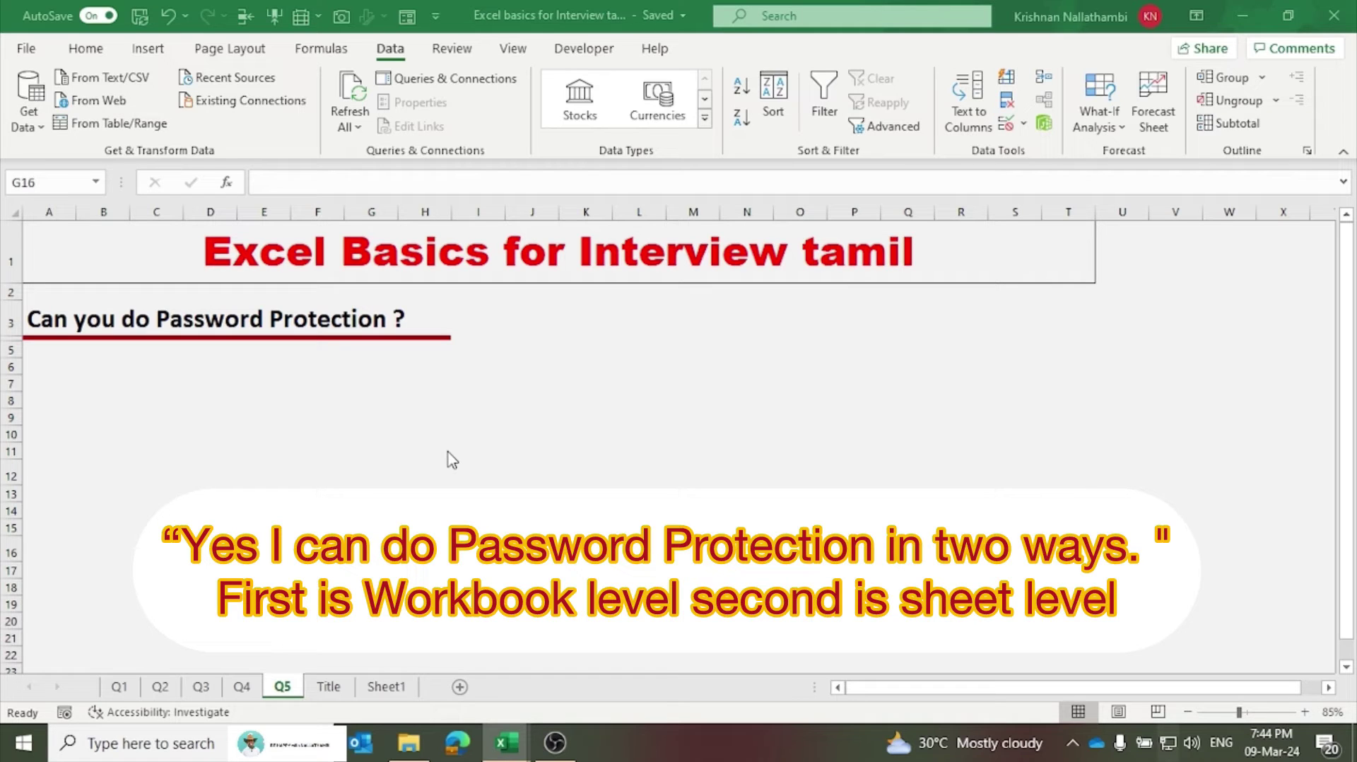
- Show the Protect Workbook options on the File > Info page
left_click(156, 434)
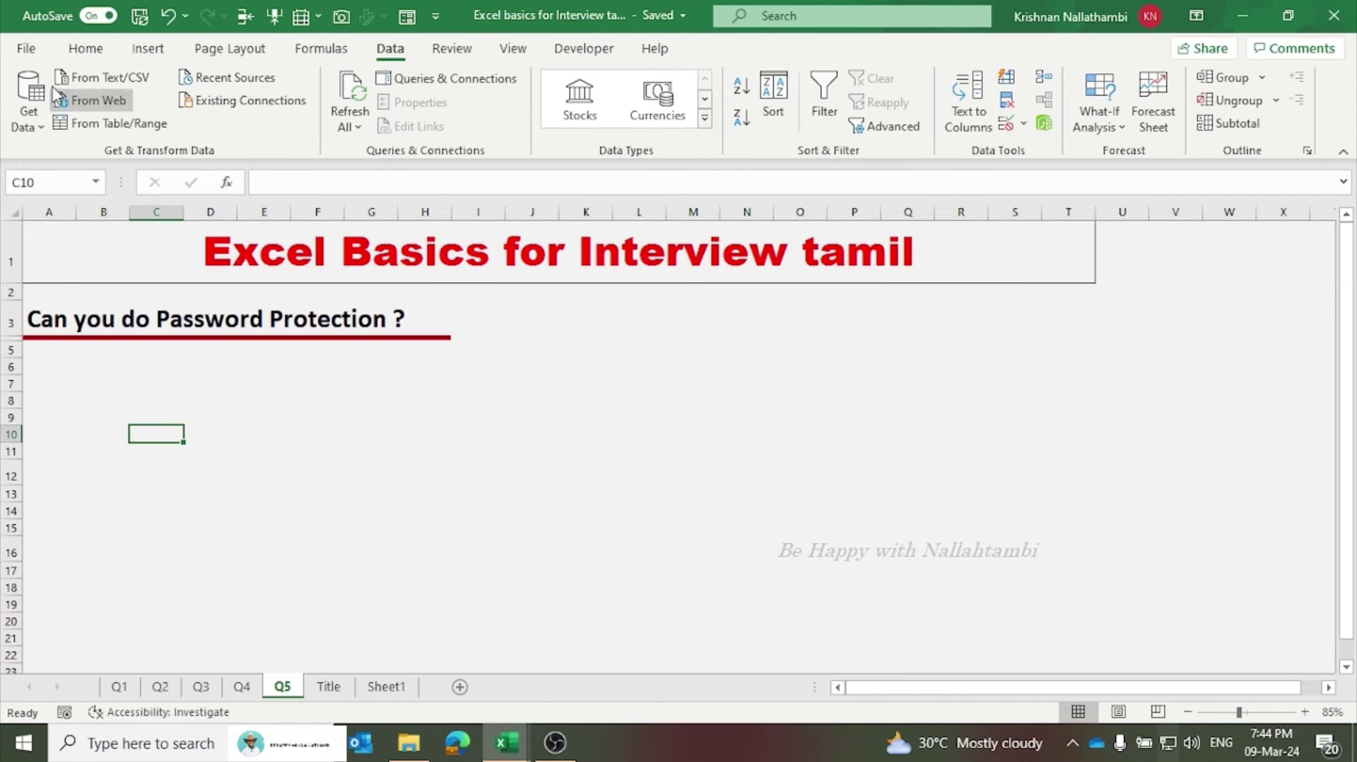
left_click(27, 49)
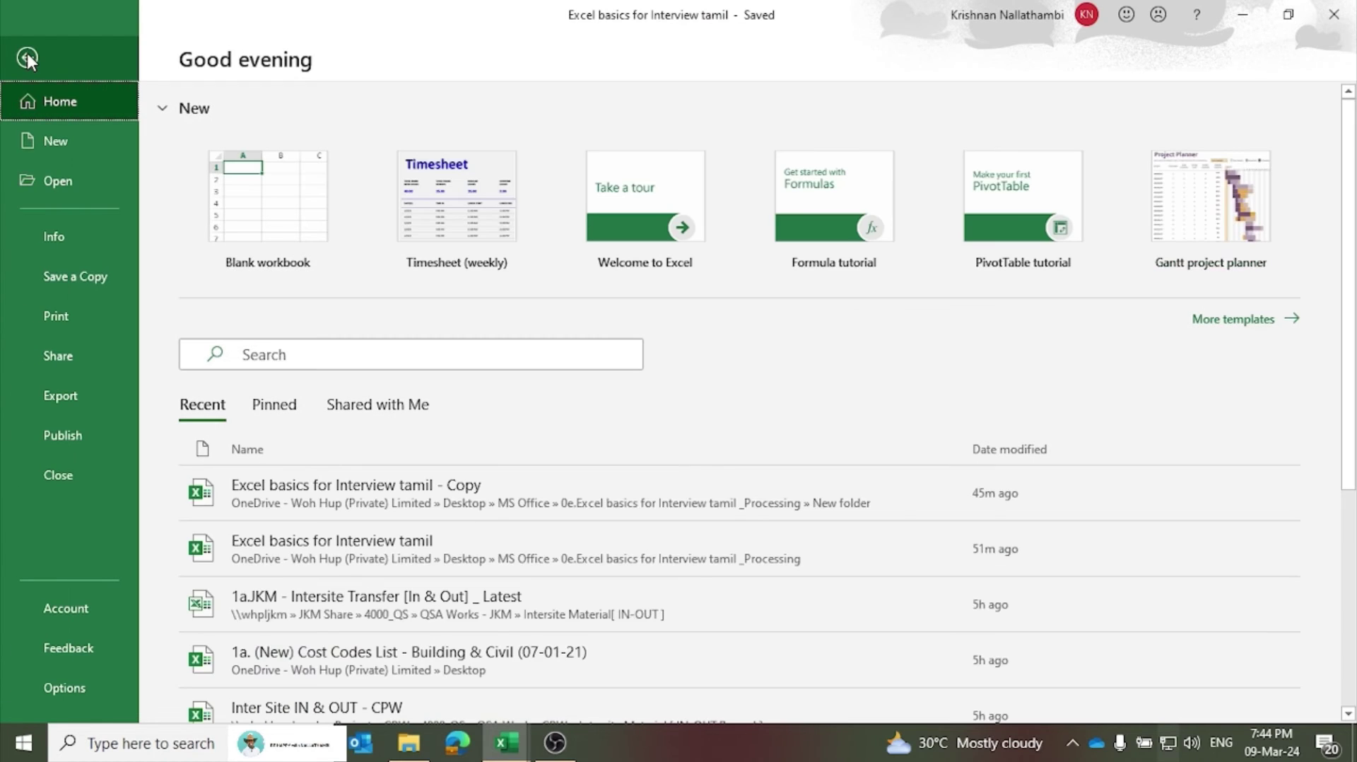
left_click(57, 235)
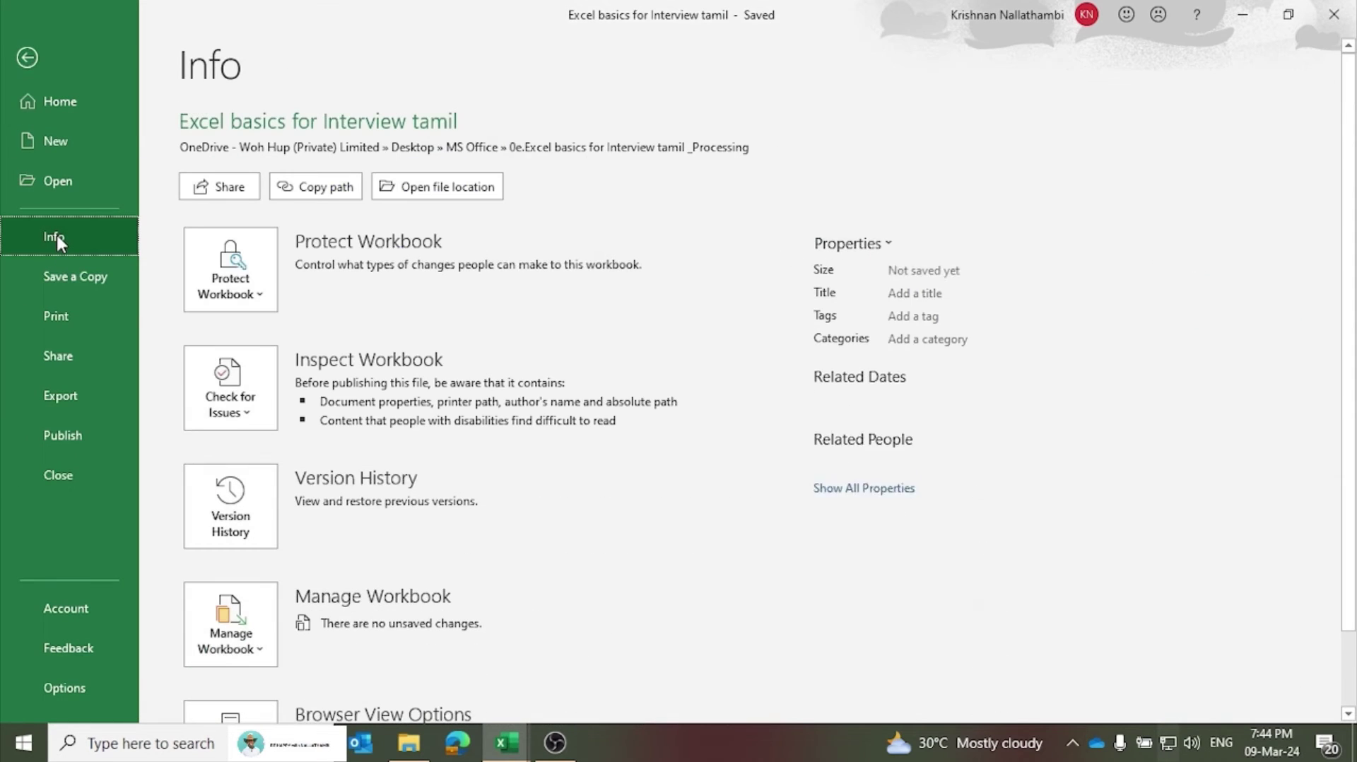
left_click(262, 301)
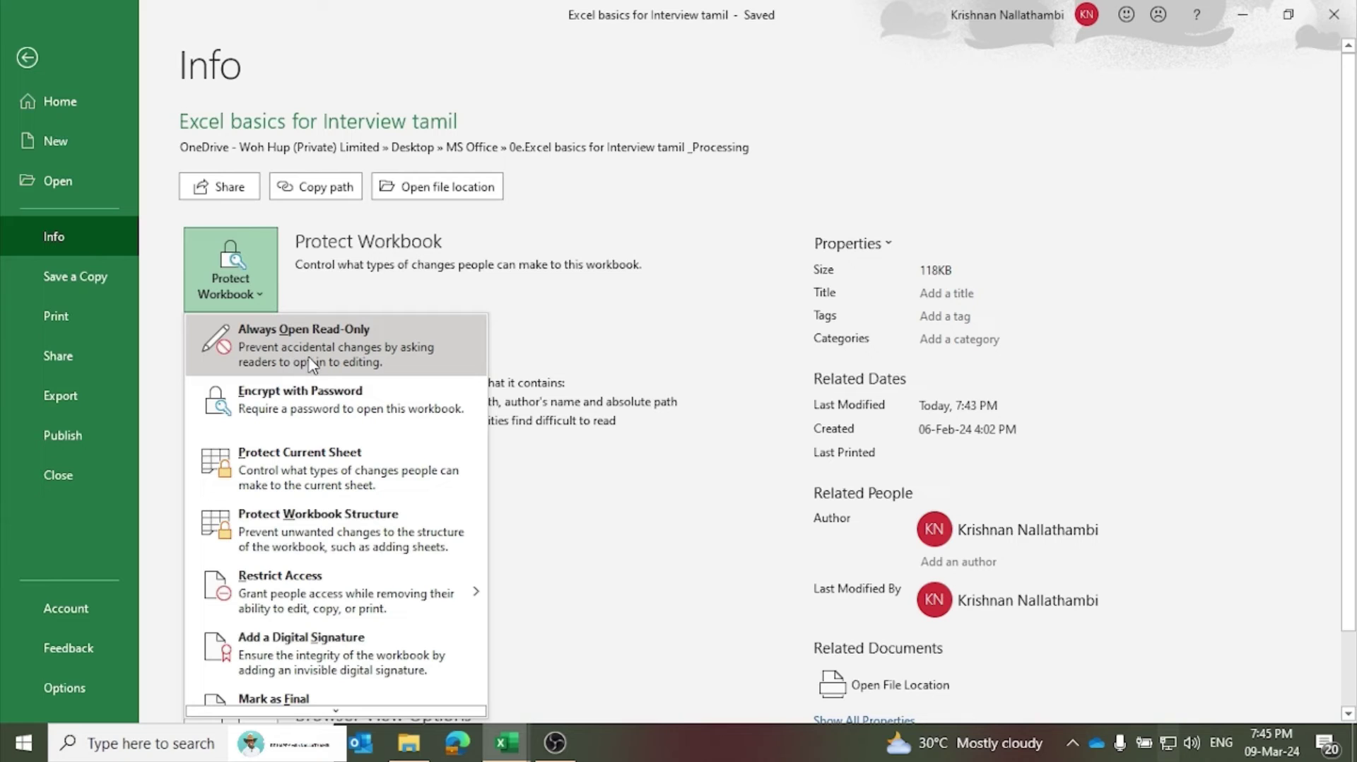
- Encrypt the workbook with a password, entering it and confirming it
left_click(293, 419)
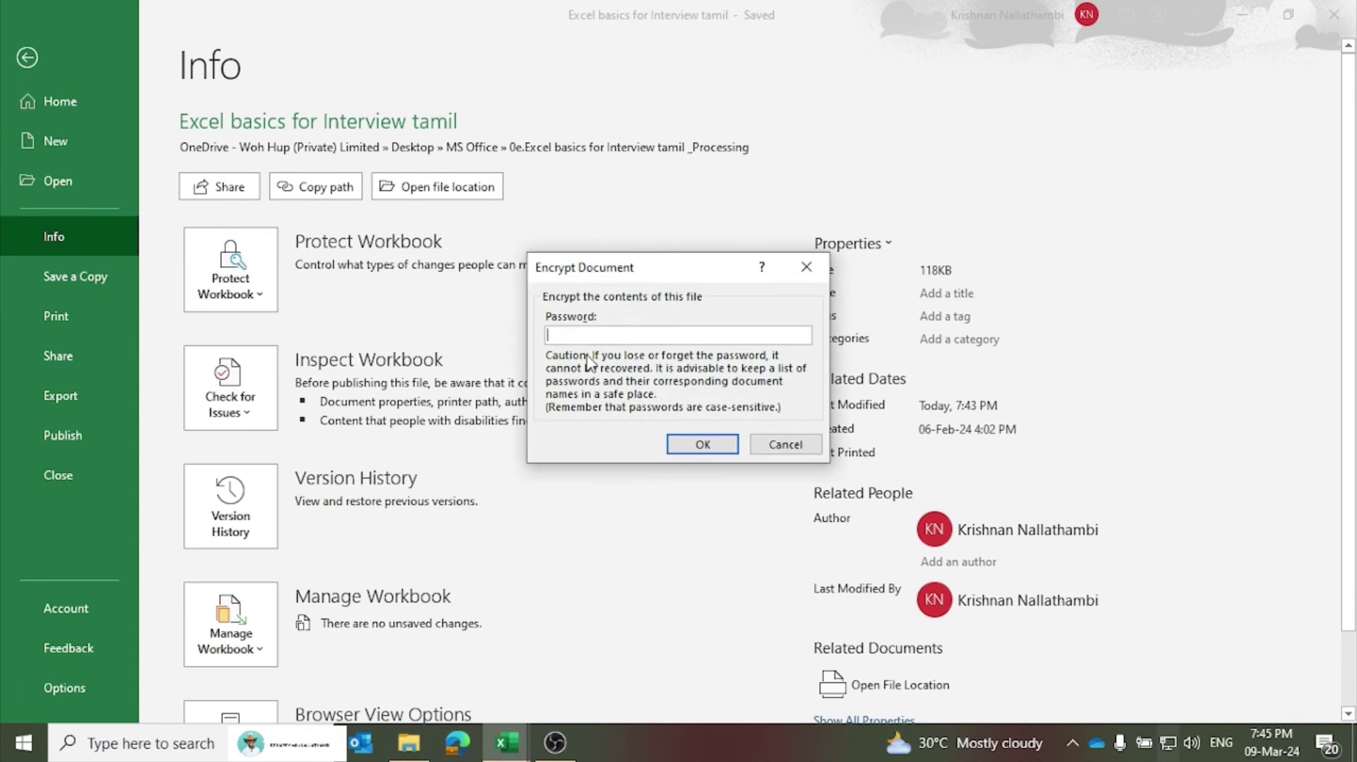
left_click(707, 447)
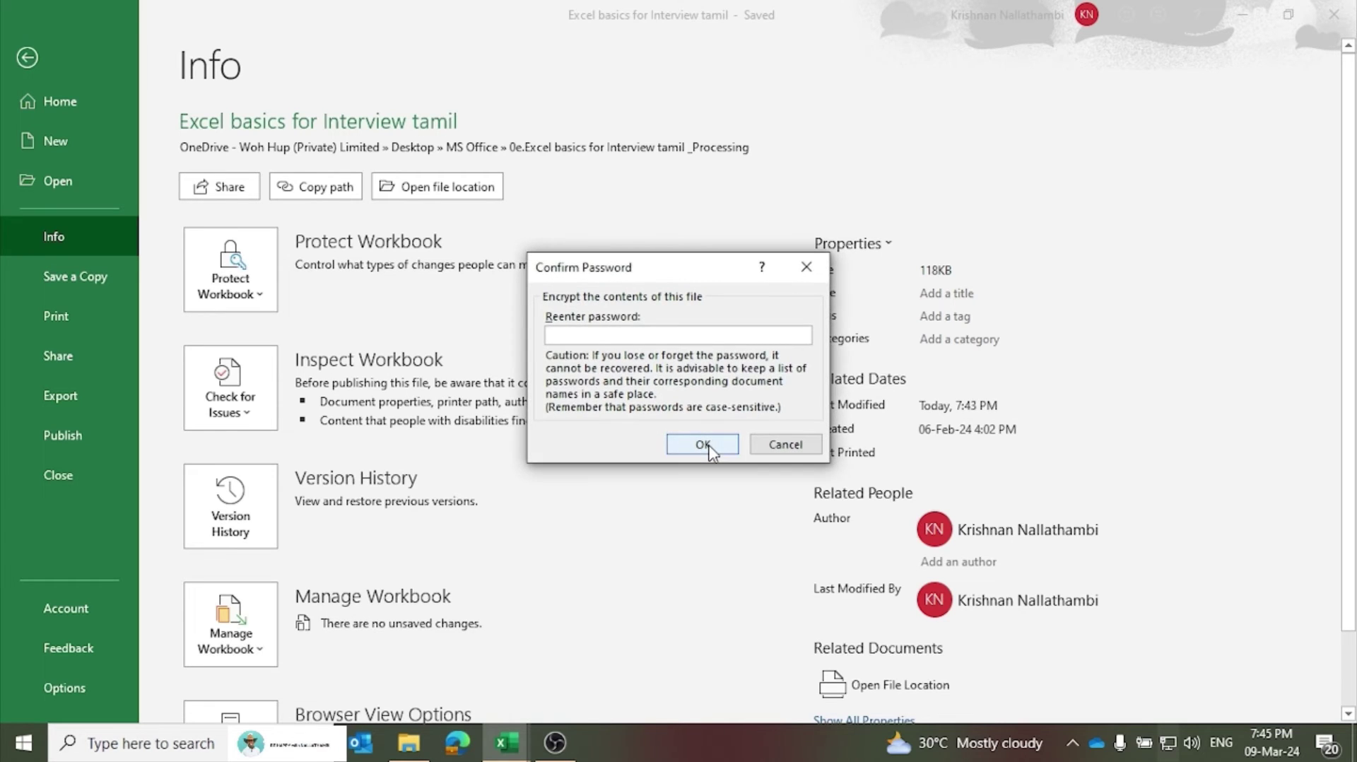
type("1")
left_click(707, 447)
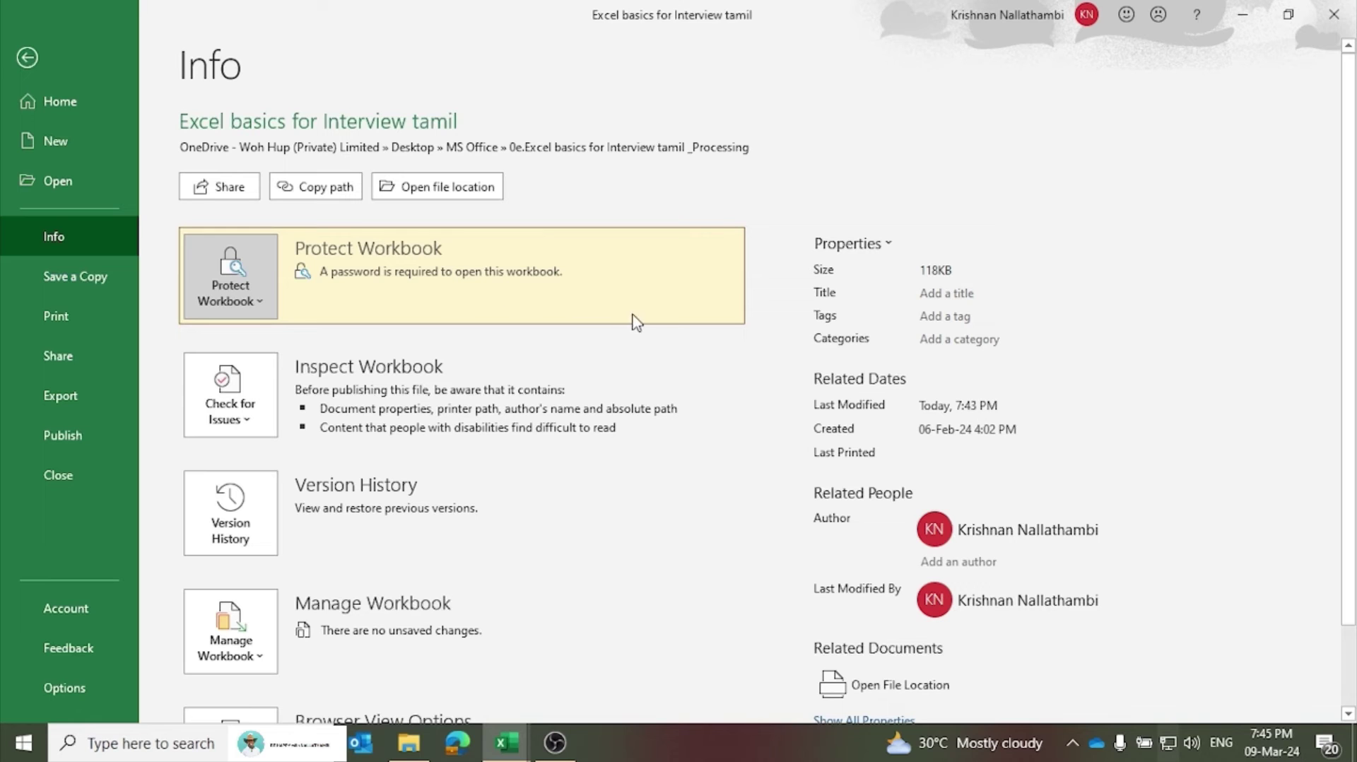
- Return to the worksheet and close the workbook window
left_click(27, 57)
left_click(333, 446)
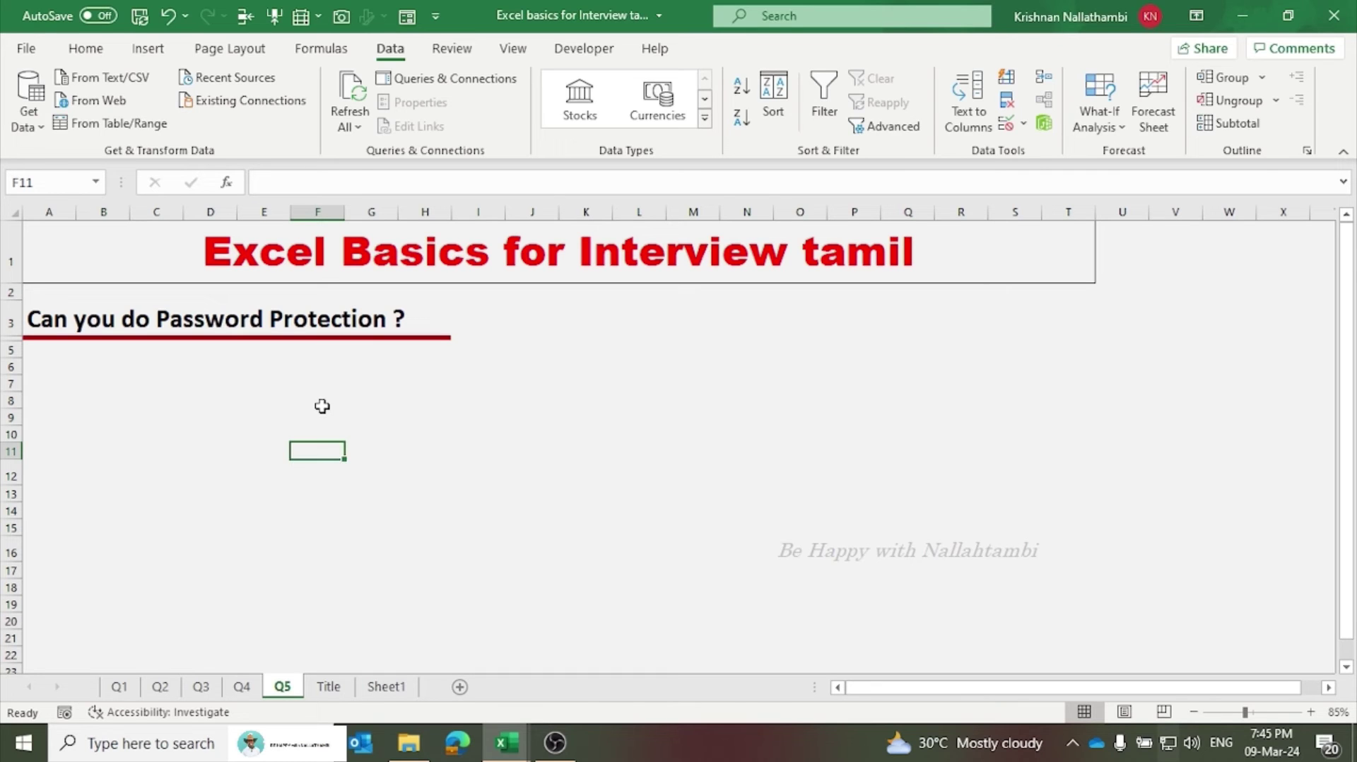
left_click(1334, 15)
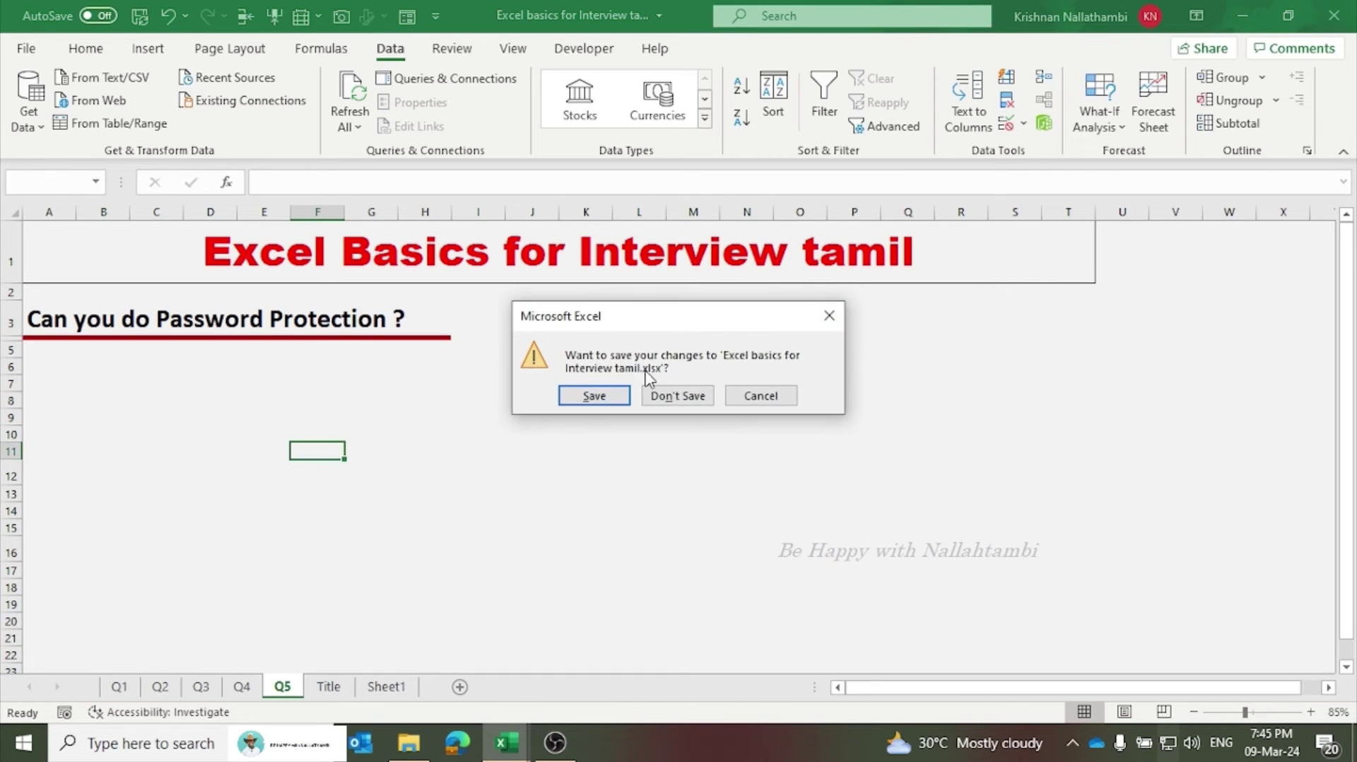
- Save the changes, reopen the workbook with its password, and maximize the Excel window
left_click(595, 397)
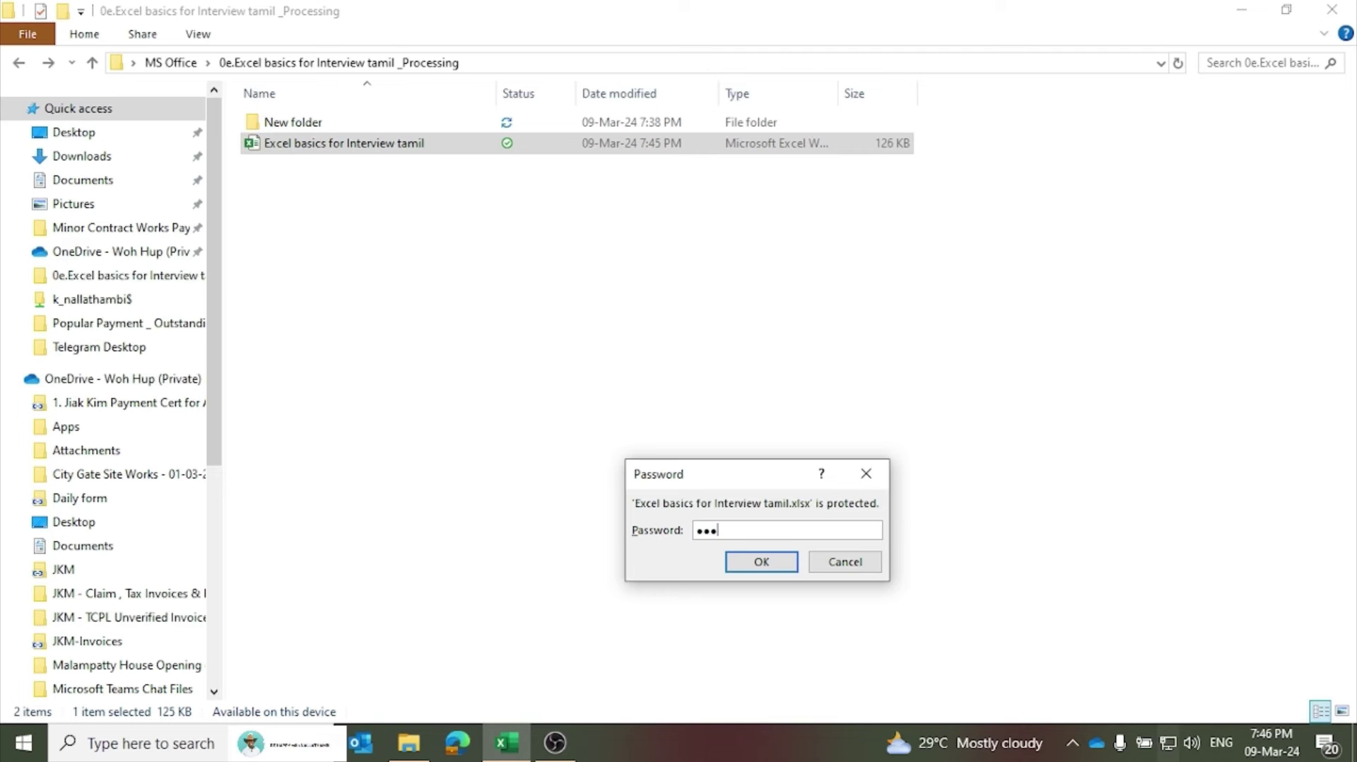
key("Return")
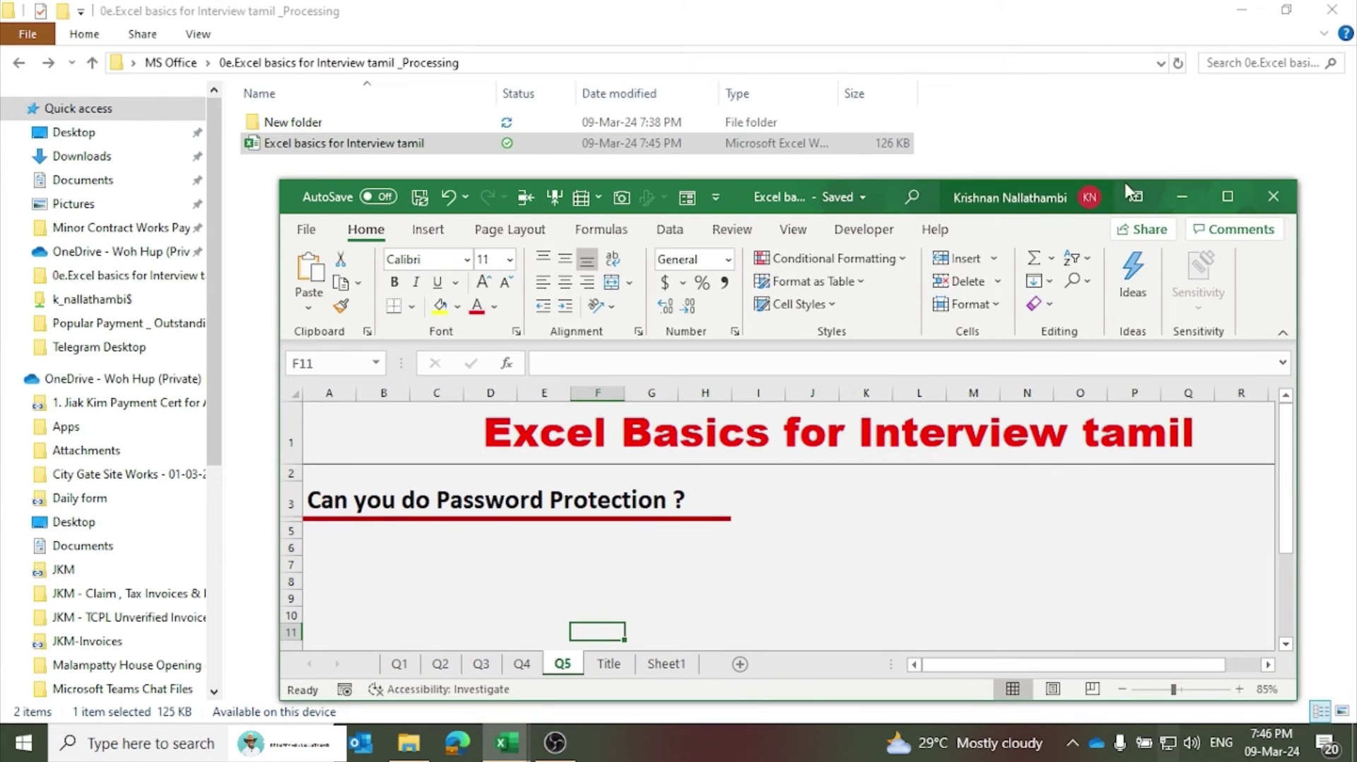
left_click(1235, 206)
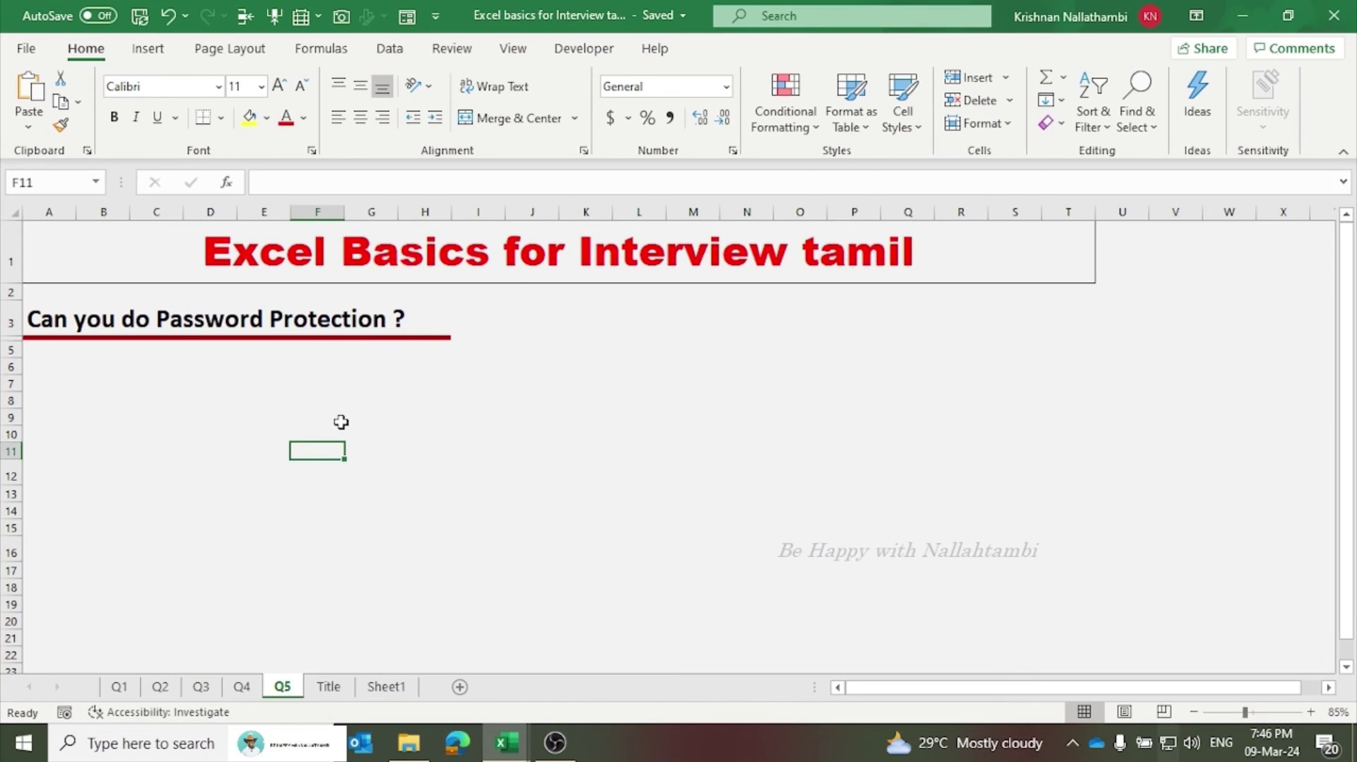
- Select an empty cell on Q5 and show the Review ribbon's protection tools
left_click(342, 422)
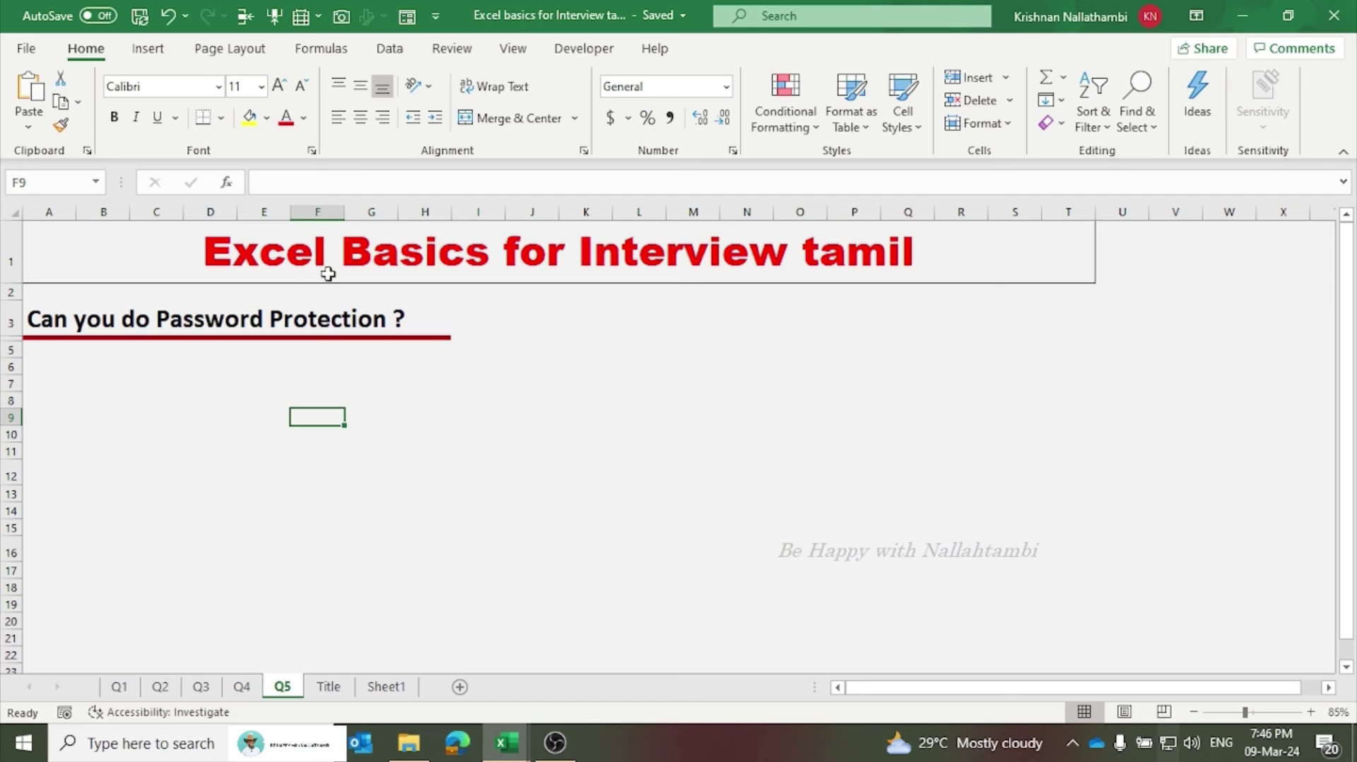
left_click(467, 56)
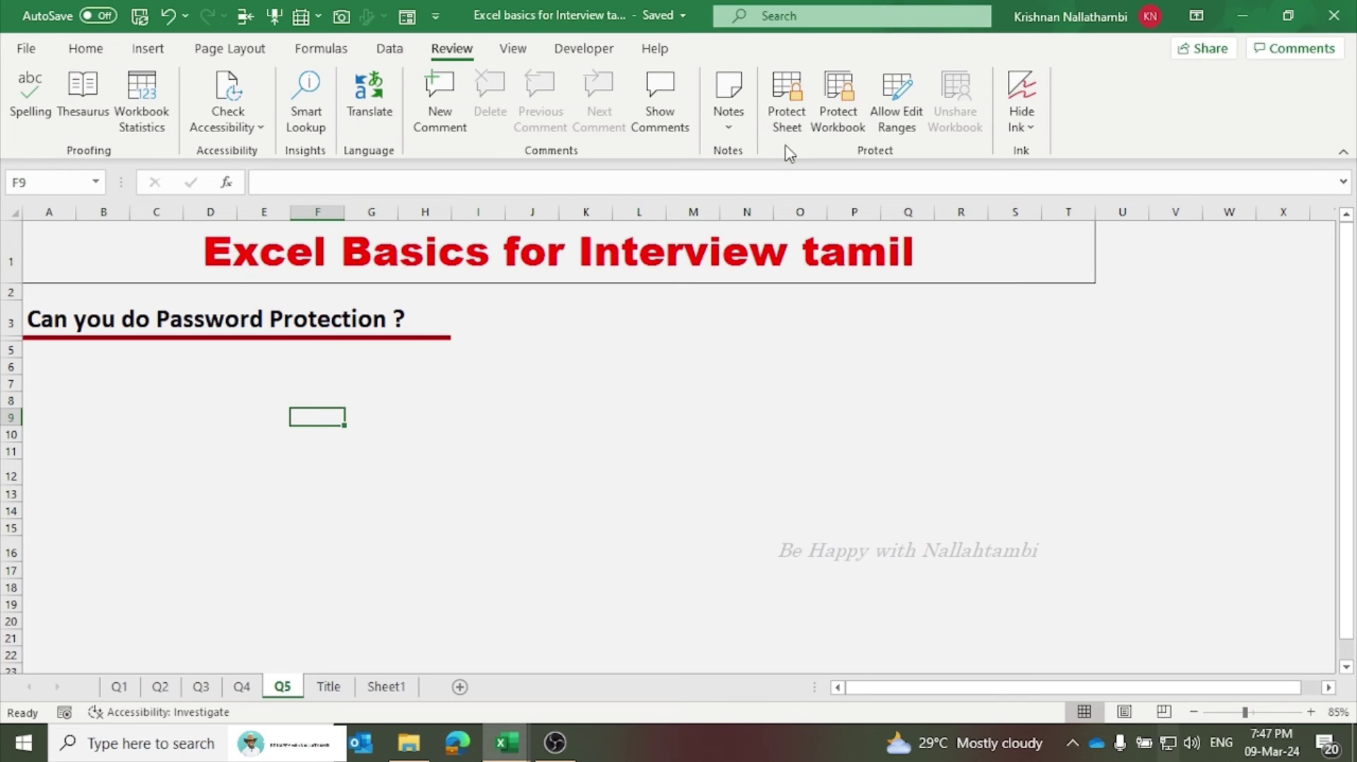
left_click(789, 117)
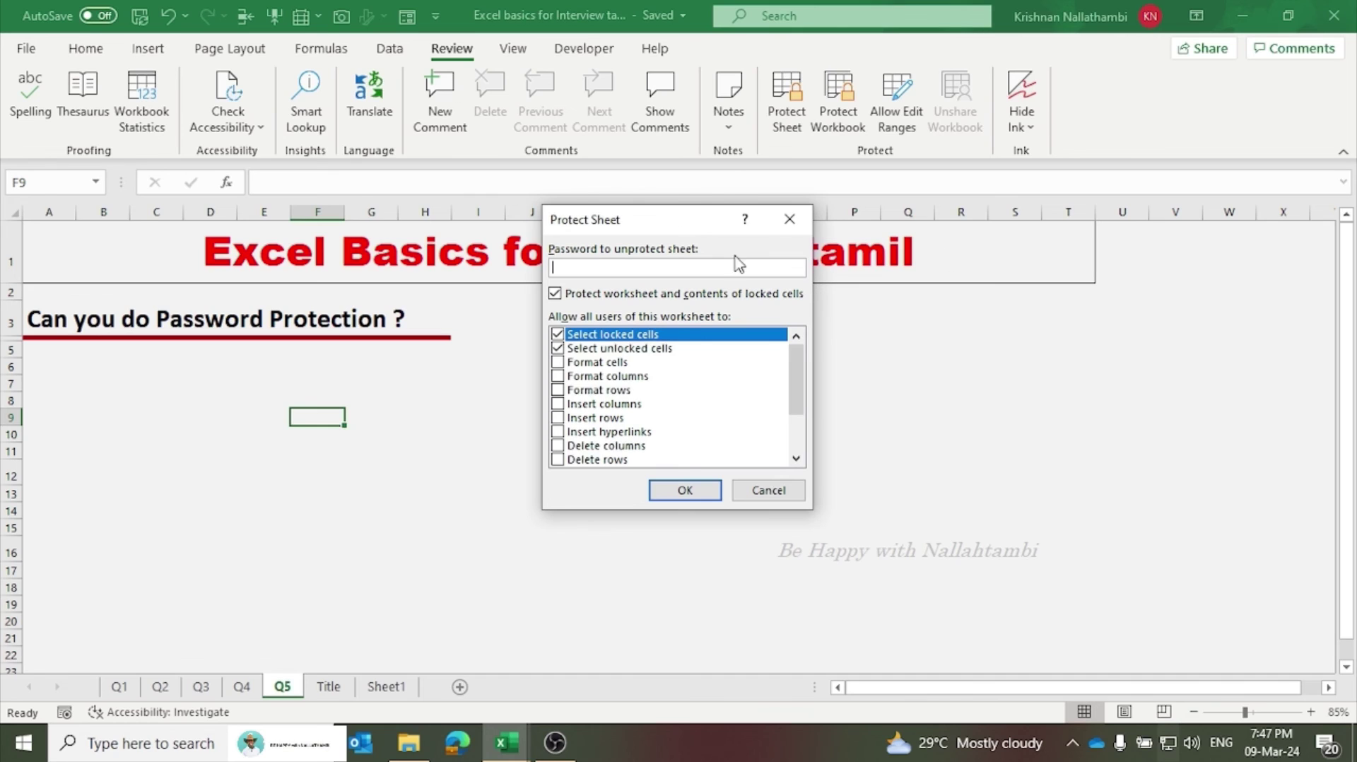
key("Escape")
left_click(658, 401)
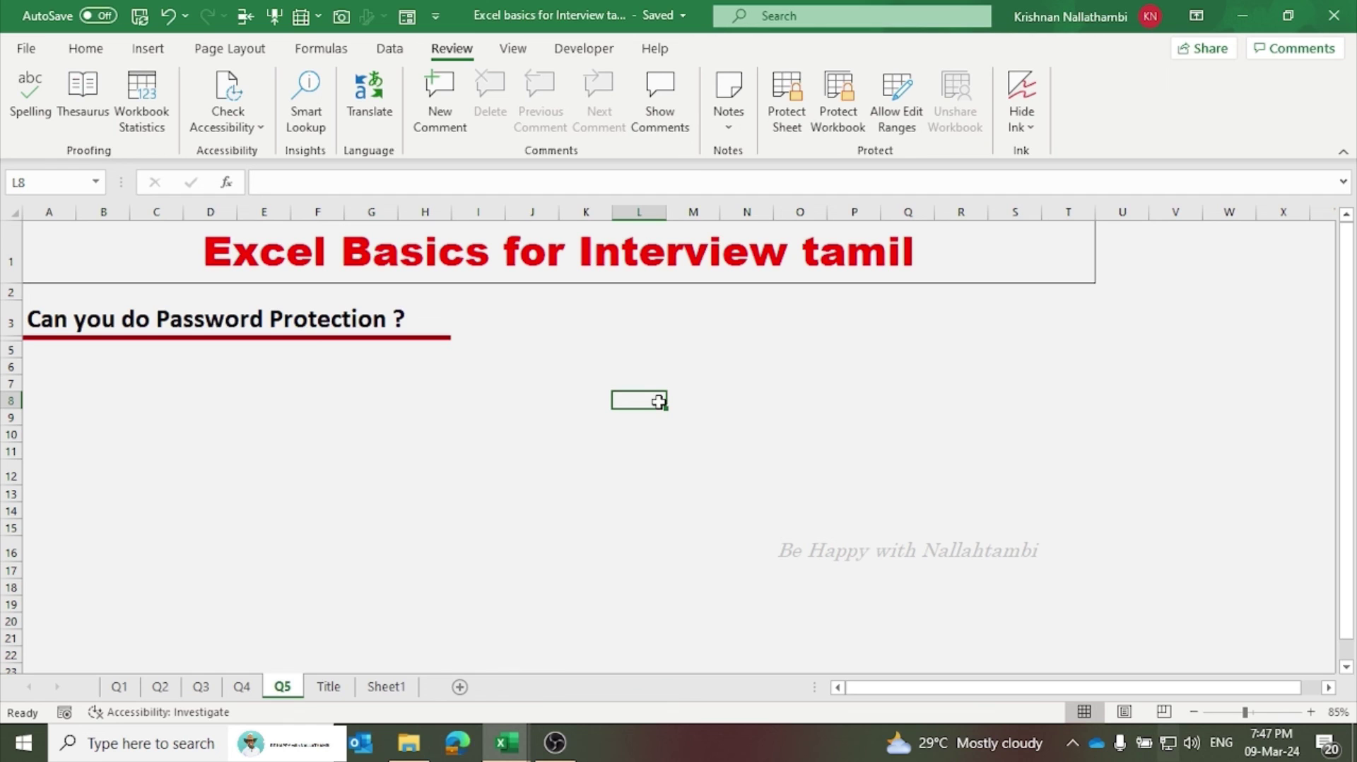
- Confirm in the Info view that the workbook still requires a password to open, then return to the worksheet
left_click(28, 50)
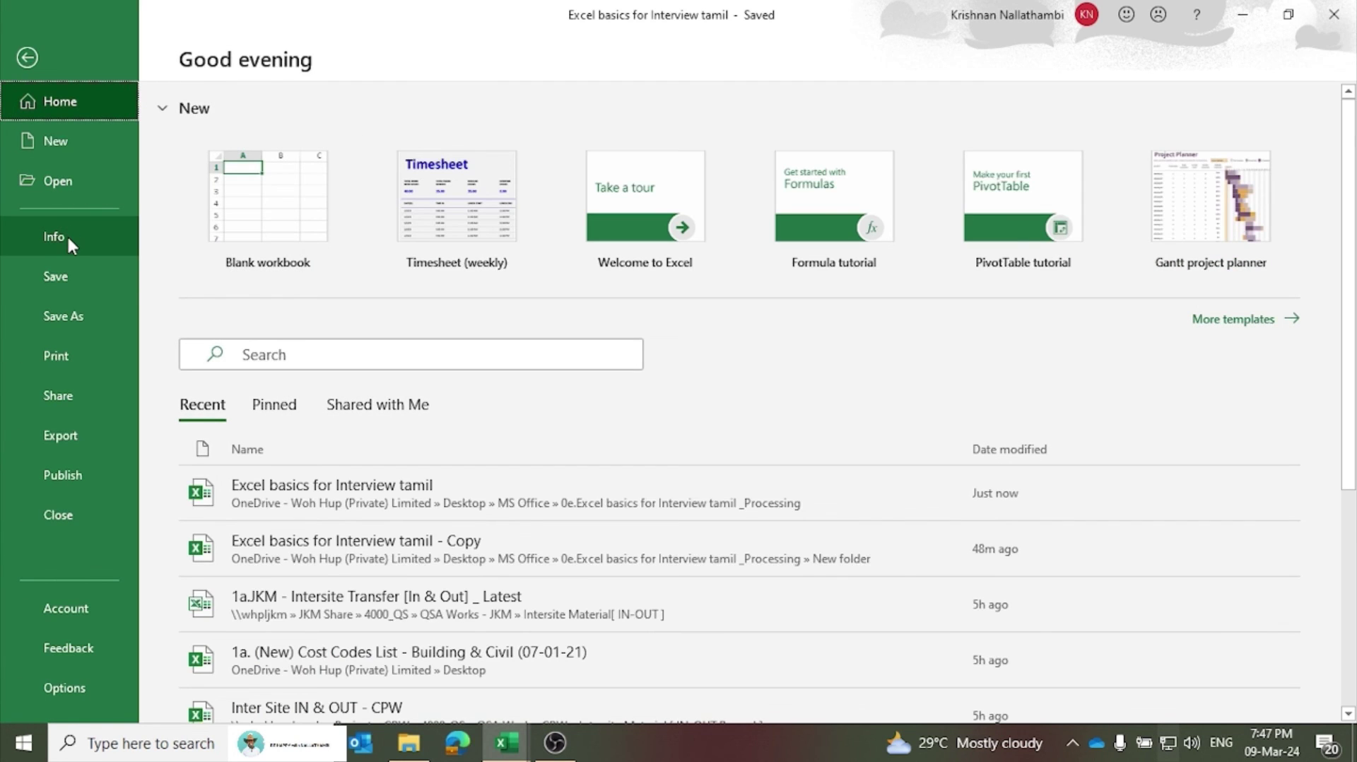
left_click(68, 242)
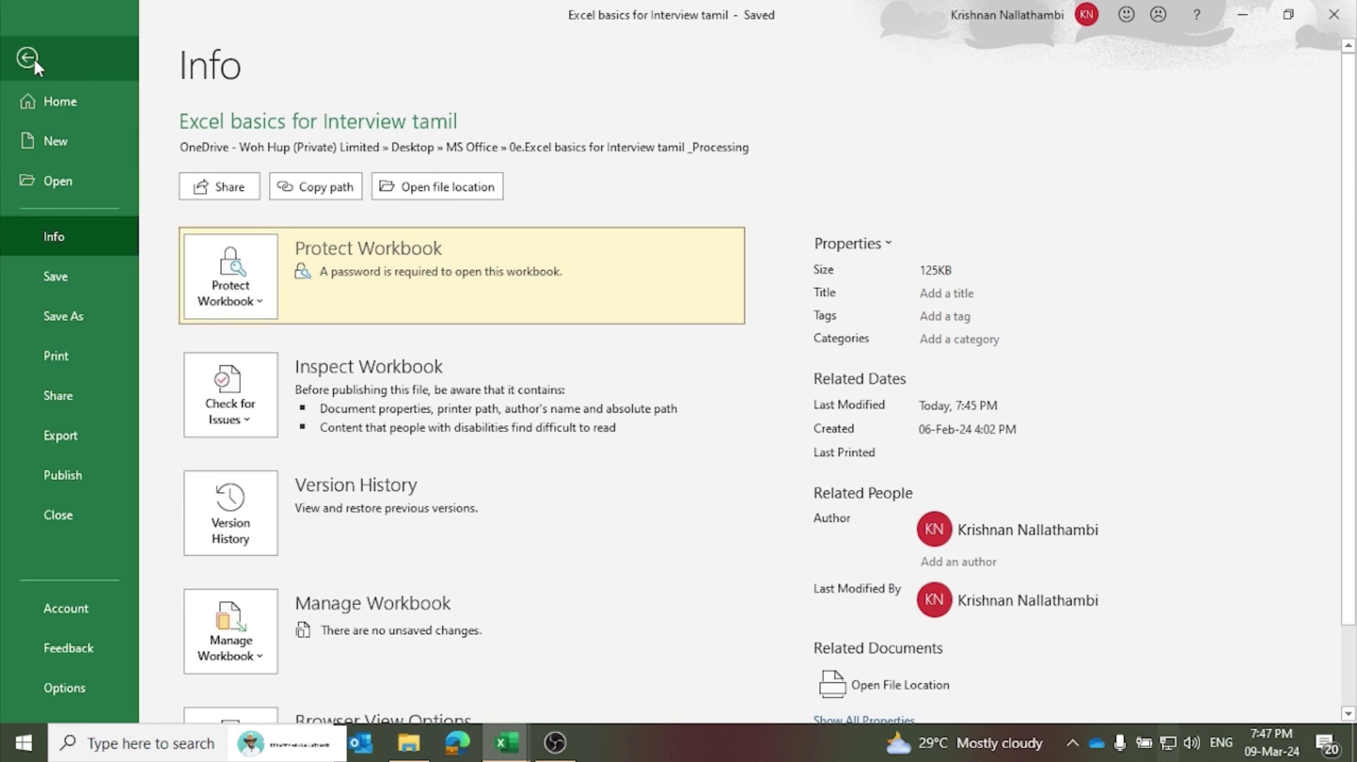
left_click(31, 57)
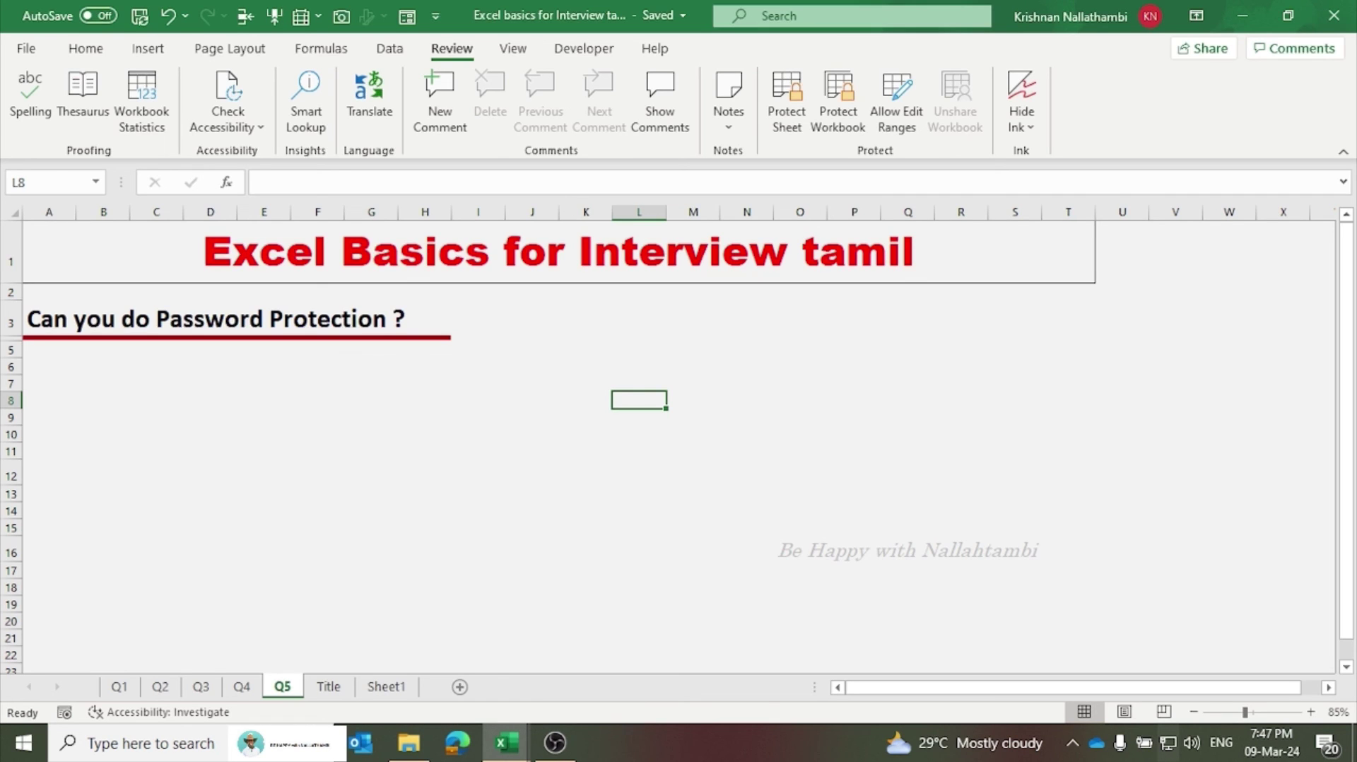